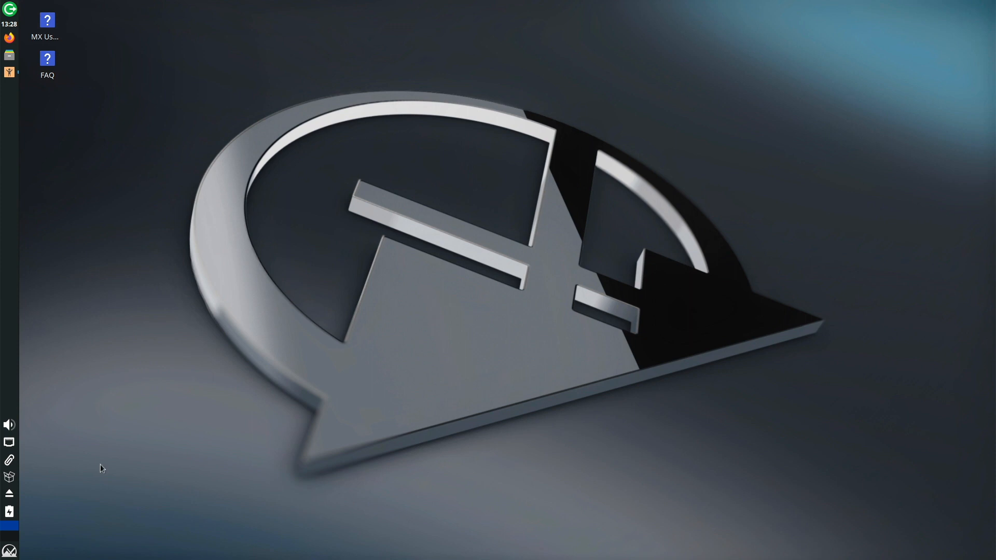
Check for updates from the MX Updater tray icon and close the reload log, revealing 2 new updates.
right_click(10, 478)
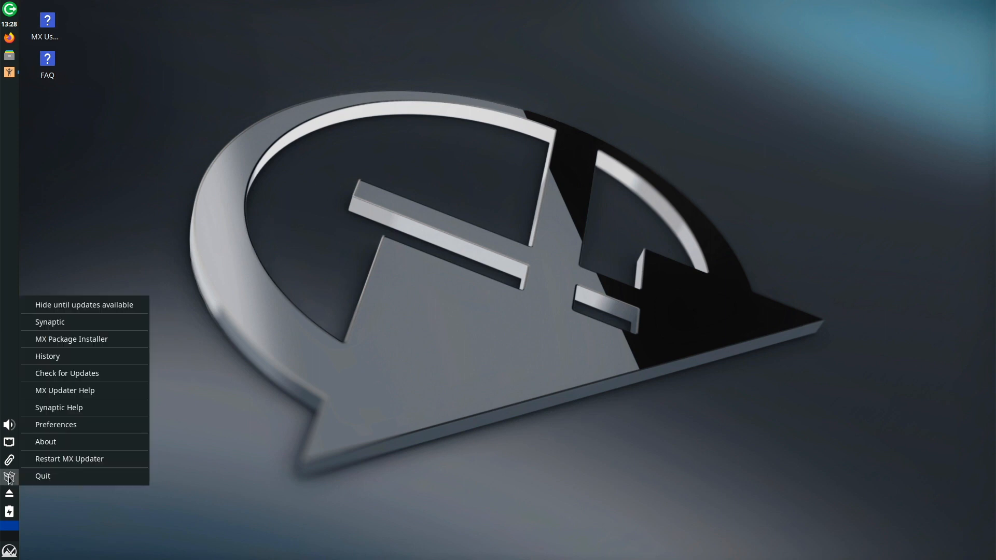
left_click(77, 374)
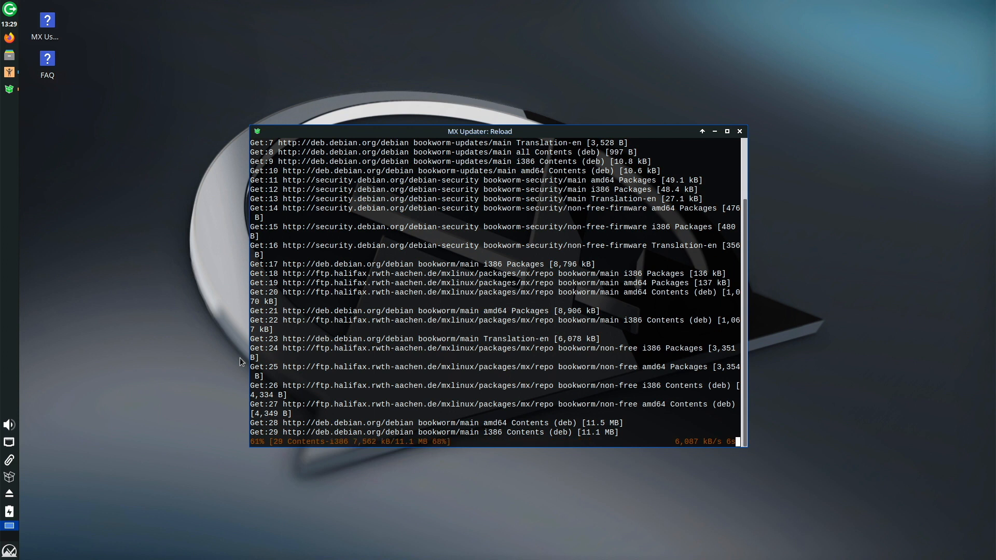
key("Return")
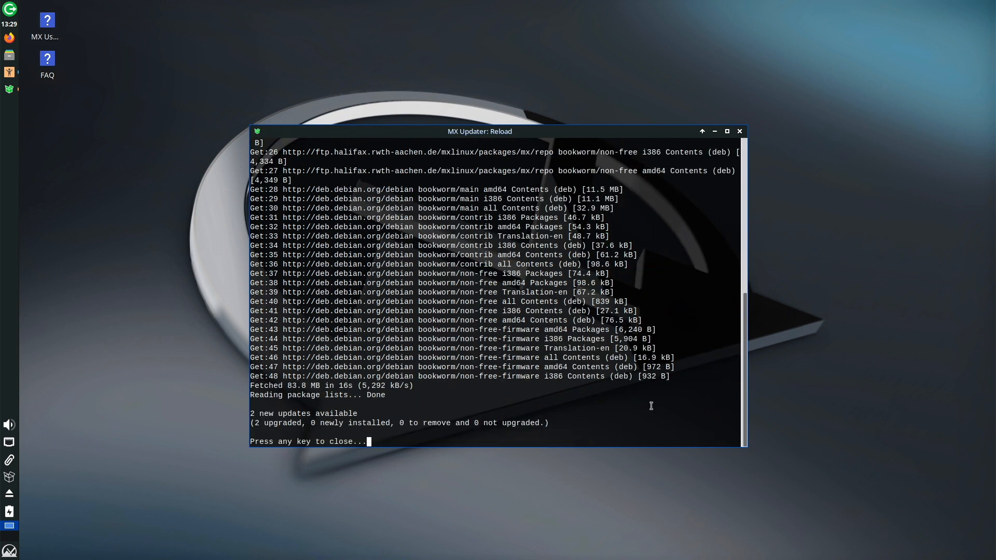
key("Return")
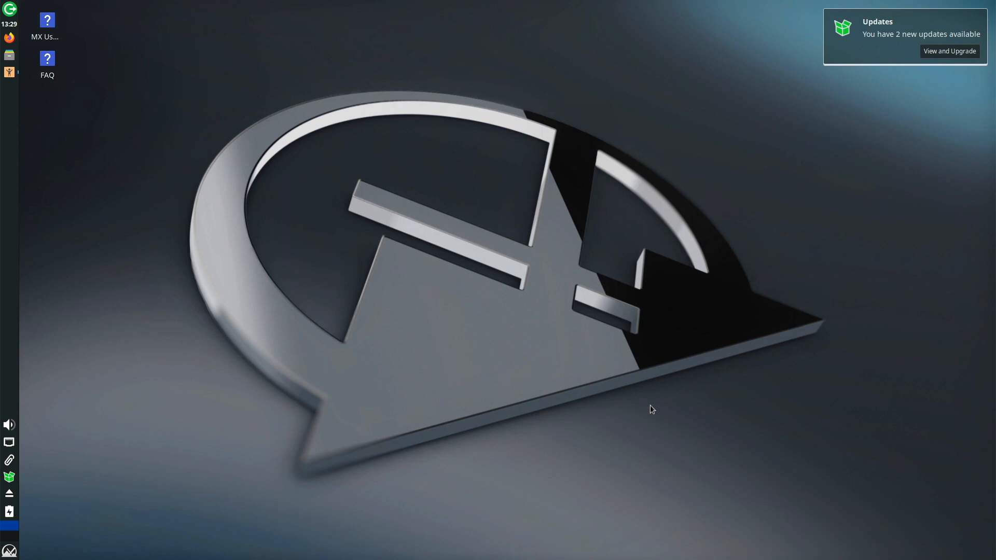
left_click(10, 551)
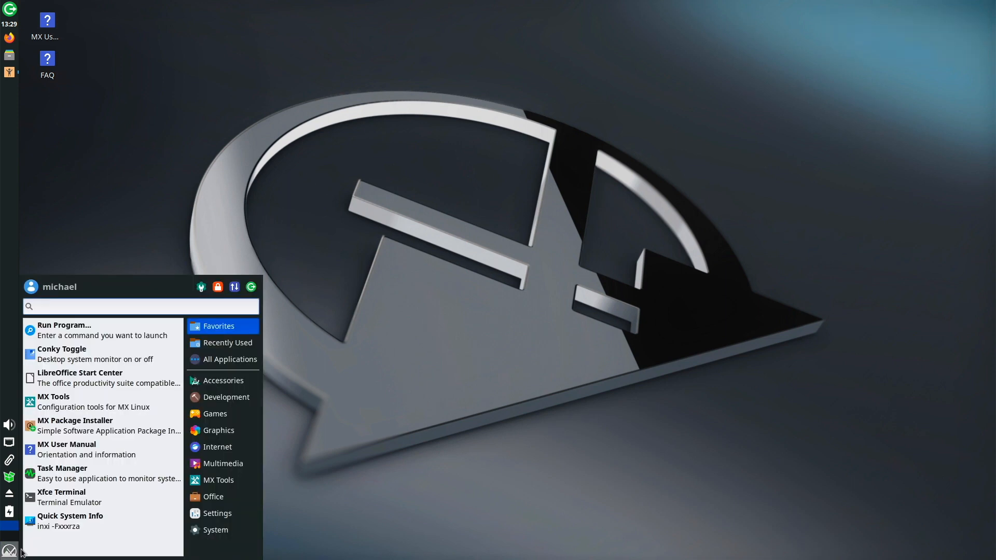
Launch MX Package Installer with the admin password, then close it again.
left_click(95, 423)
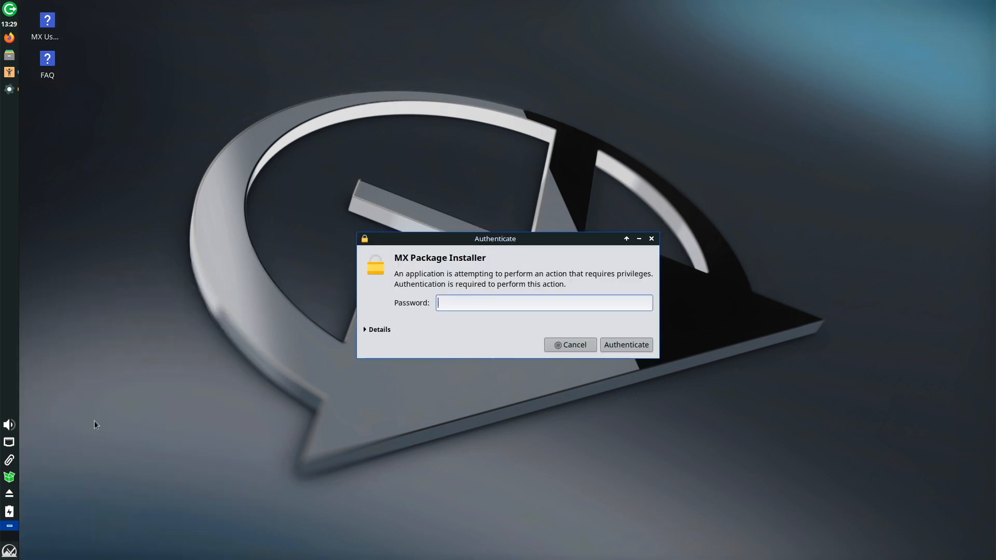
type("demo")
key("Return")
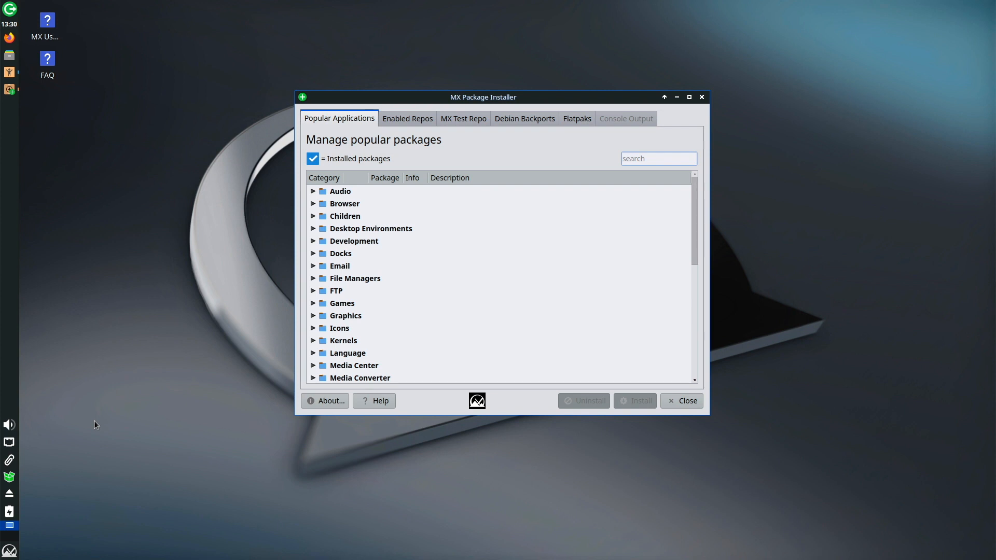
left_click(702, 97)
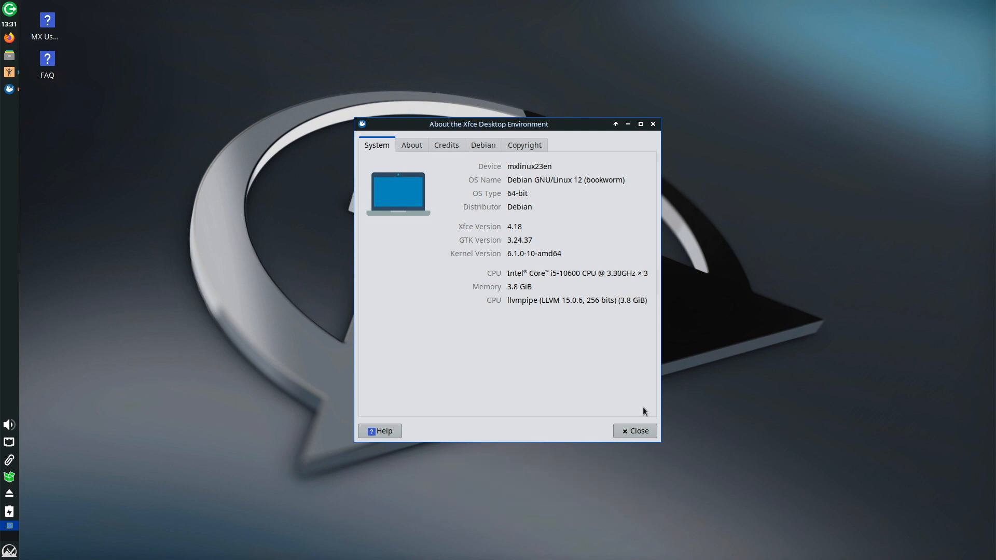
Close the About the Xfce Desktop Environment system information window.
left_click(653, 124)
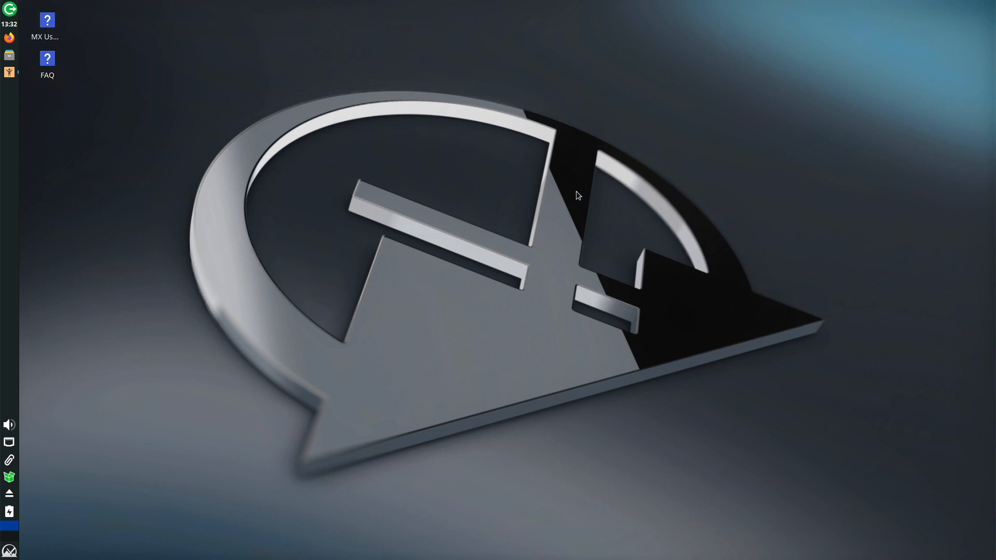
left_click(13, 554)
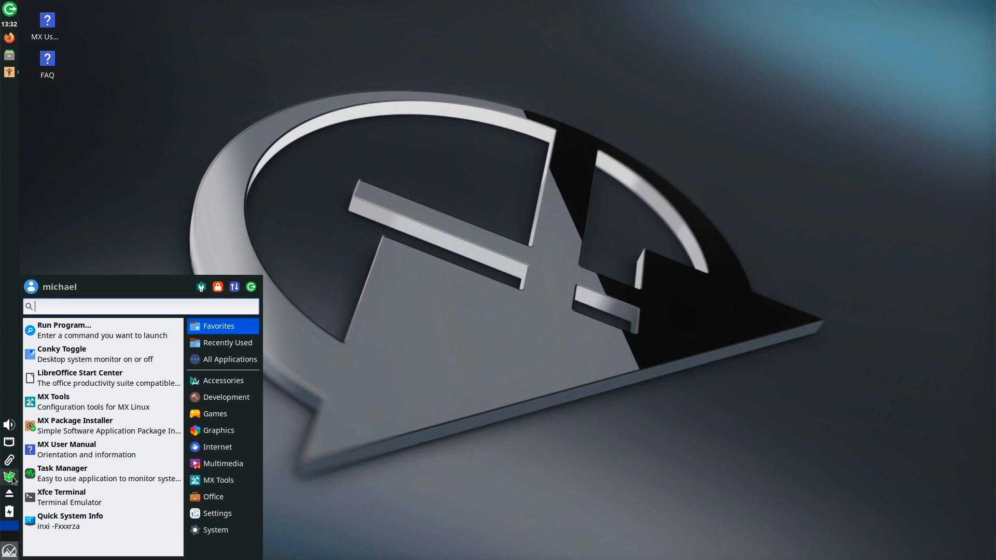
mouse_move(14, 480)
left_click(157, 231)
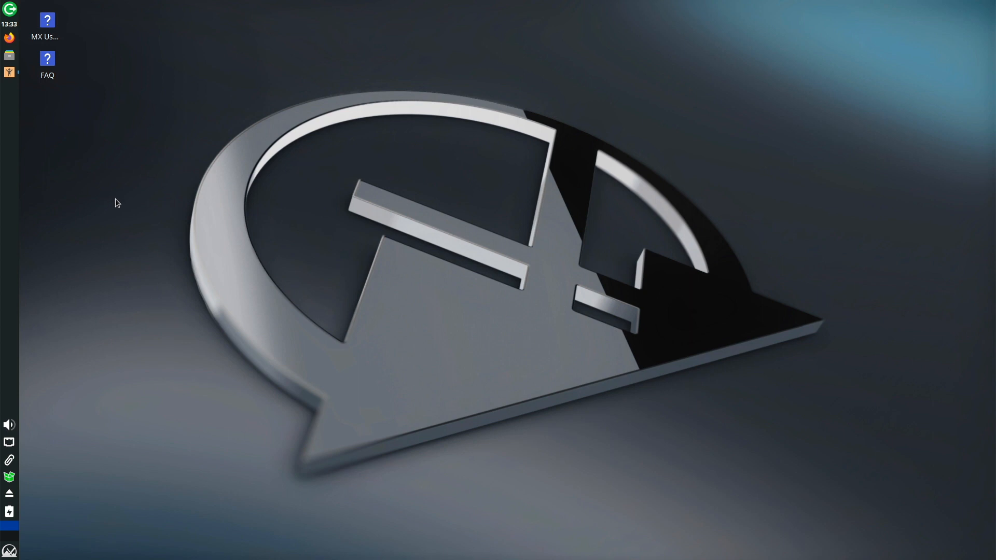
left_click(10, 9)
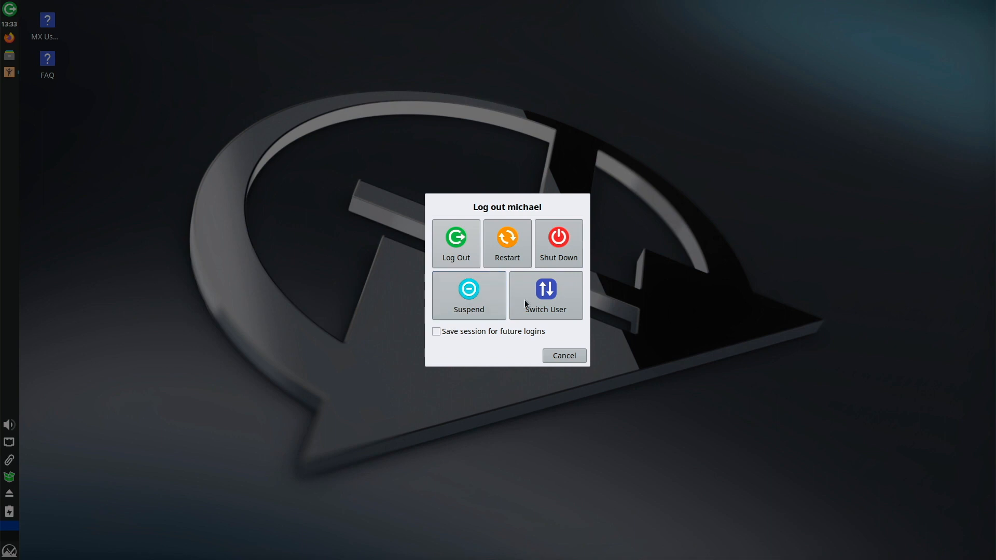
left_click(564, 355)
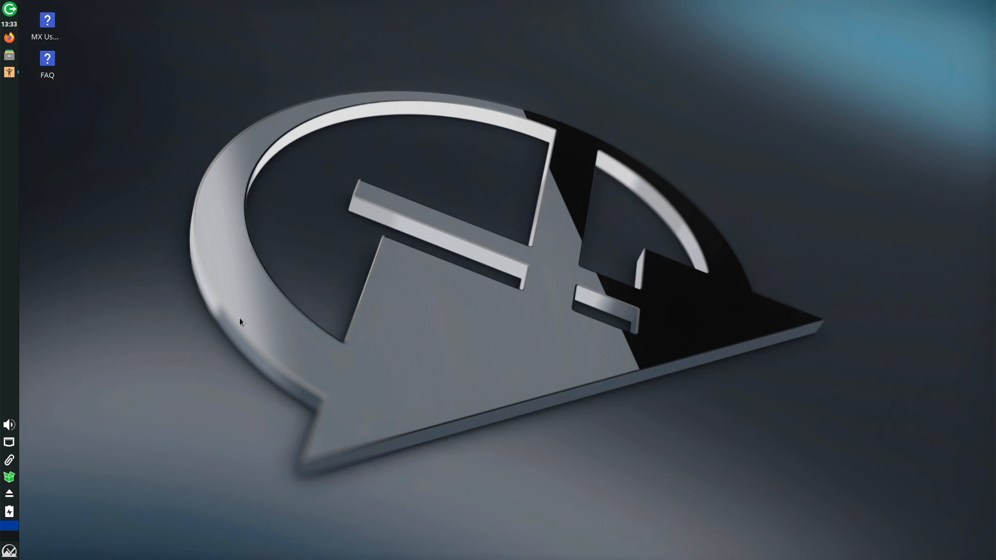
Open the applications menu on Favorites, showing LibreOffice Start Center, MX Tools and Xfce Terminal.
left_click(9, 551)
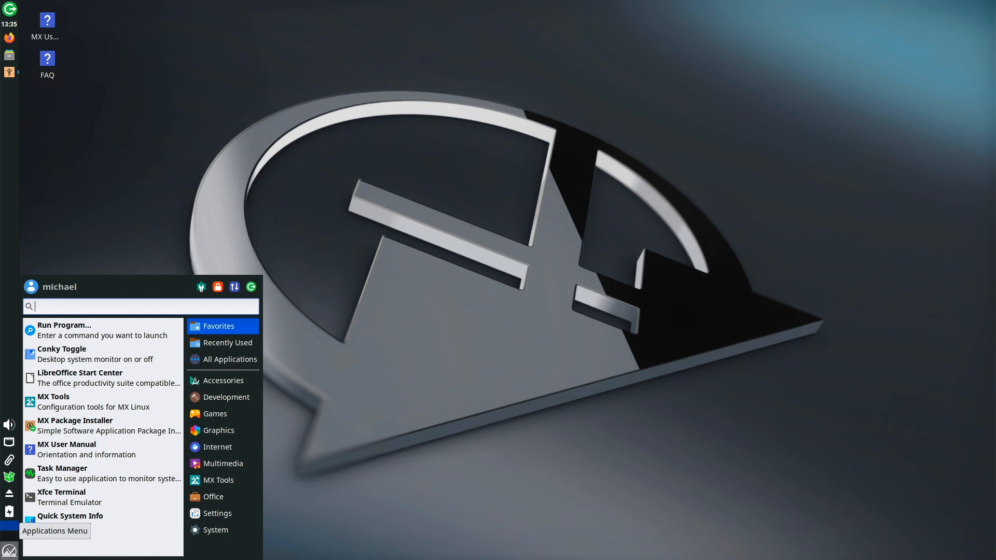
Run the flatpak remotes check in the terminal, then launch MX Package Installer.
type("ppp")
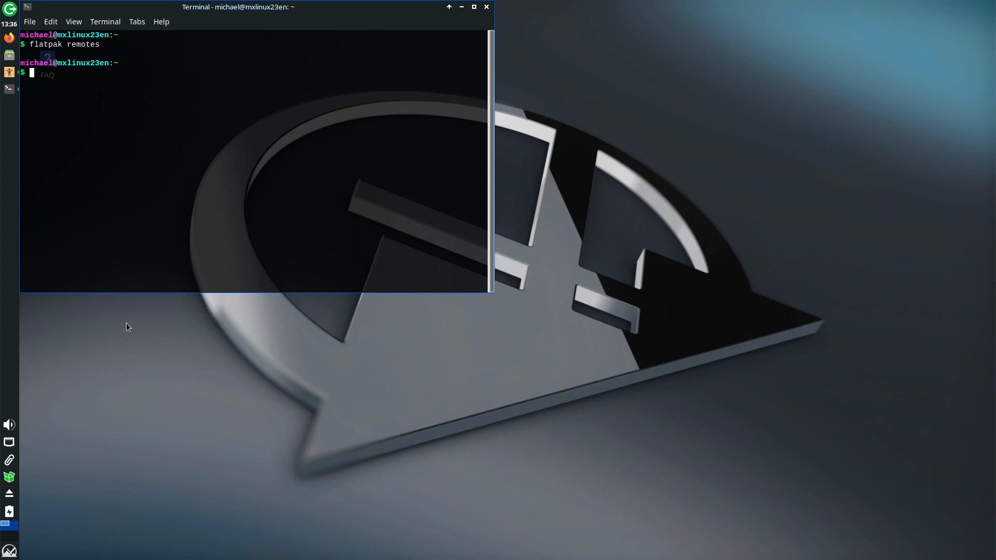
left_click(9, 551)
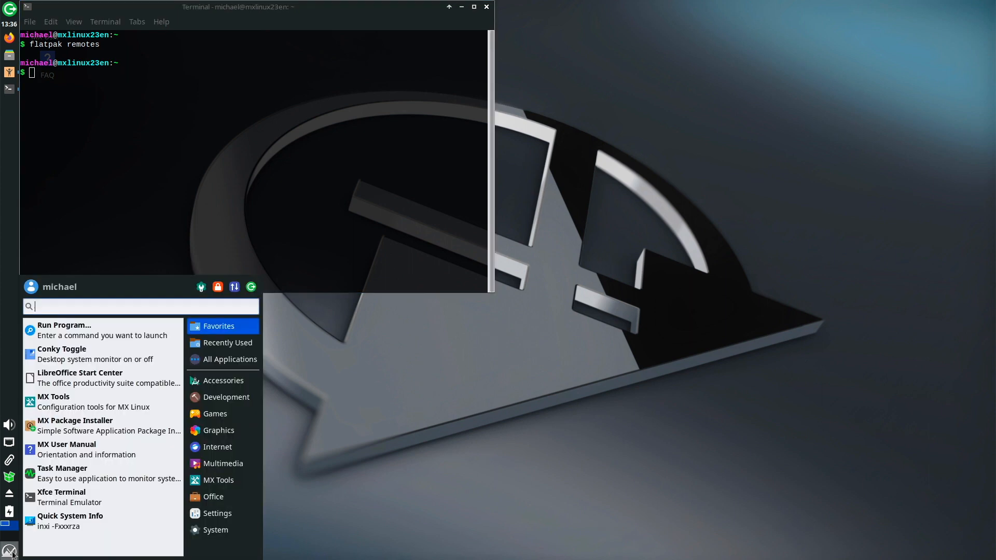
left_click(121, 423)
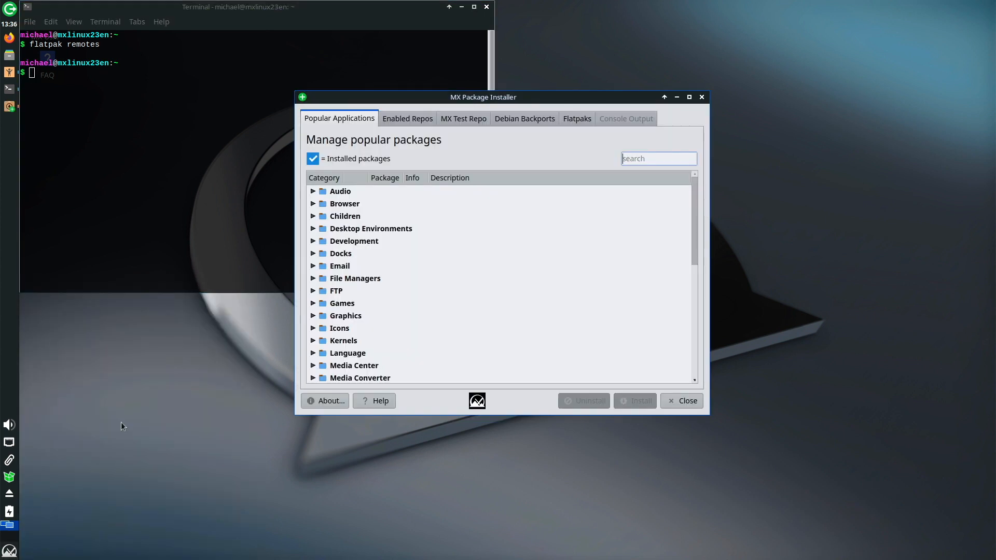
Open the Flatpaks section, dismiss the repository warning and authenticate to set up flathub.
left_click(579, 120)
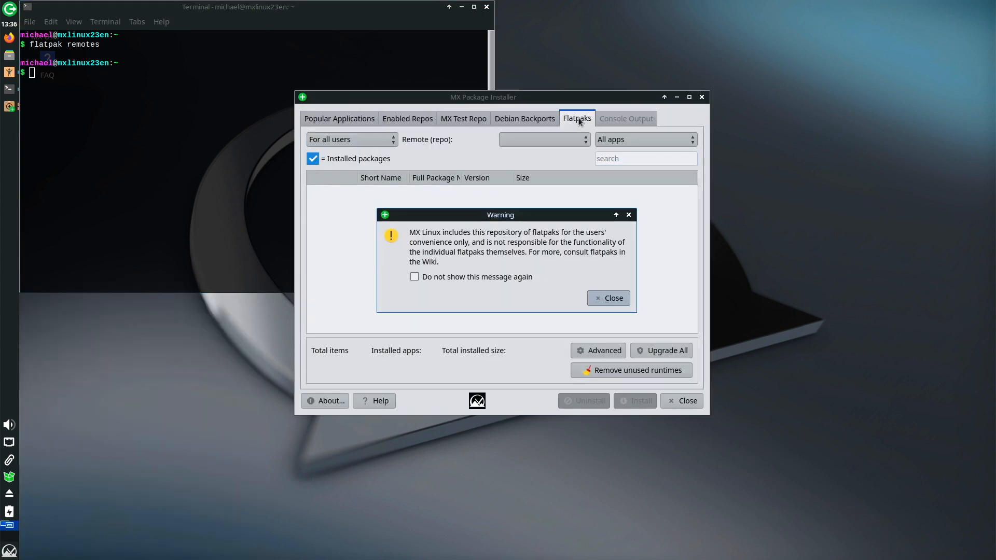
left_click(609, 298)
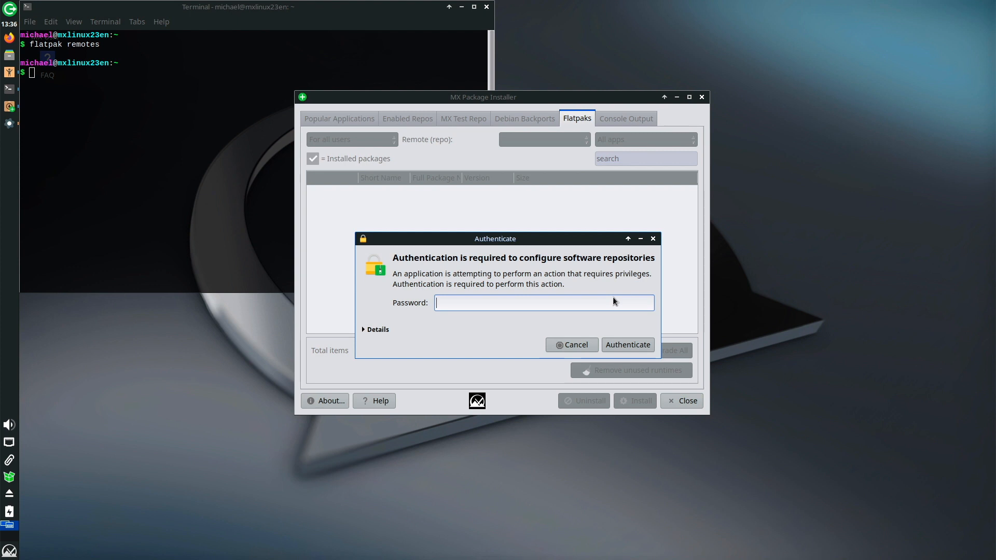
type("••••••")
key("Return")
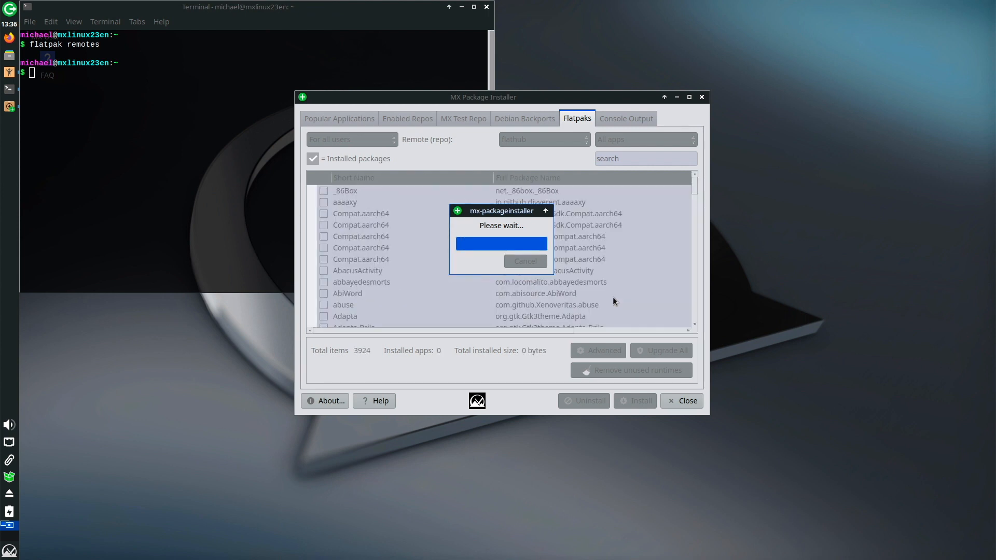
Rerun 'flatpak remotes' in the terminal to confirm flathub is listed as a system remote.
left_click(205, 162)
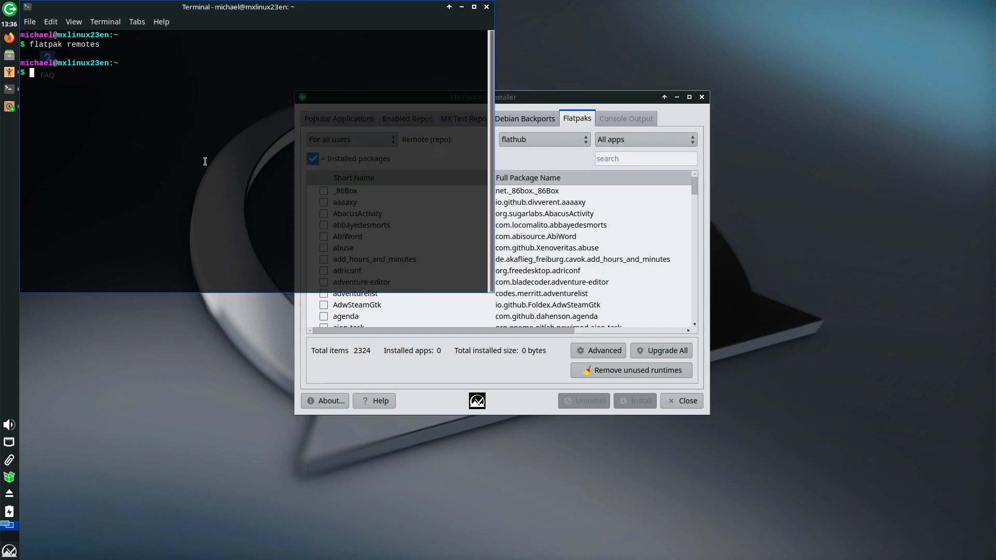
key("Up")
key("Return")
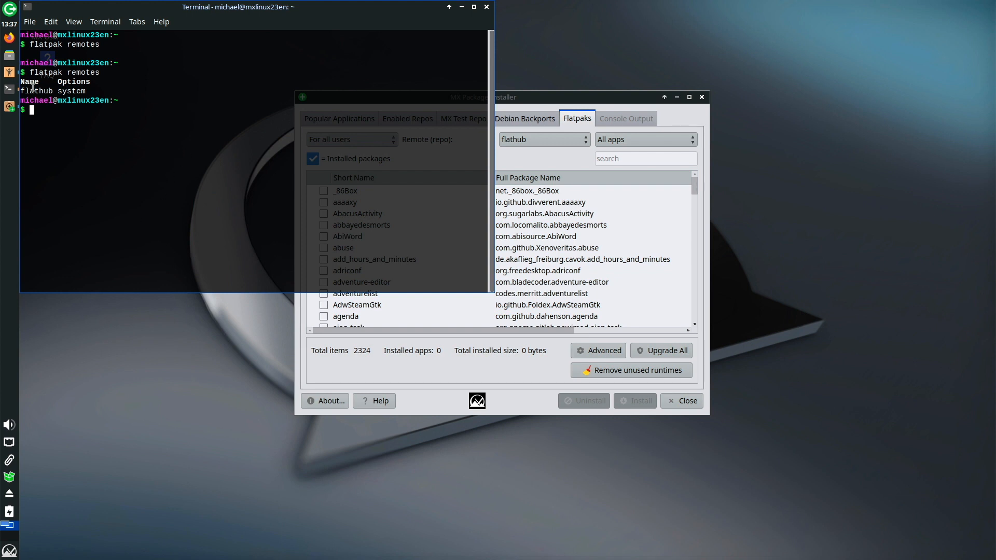
left_click_drag(31, 90, 96, 90)
left_click(108, 91)
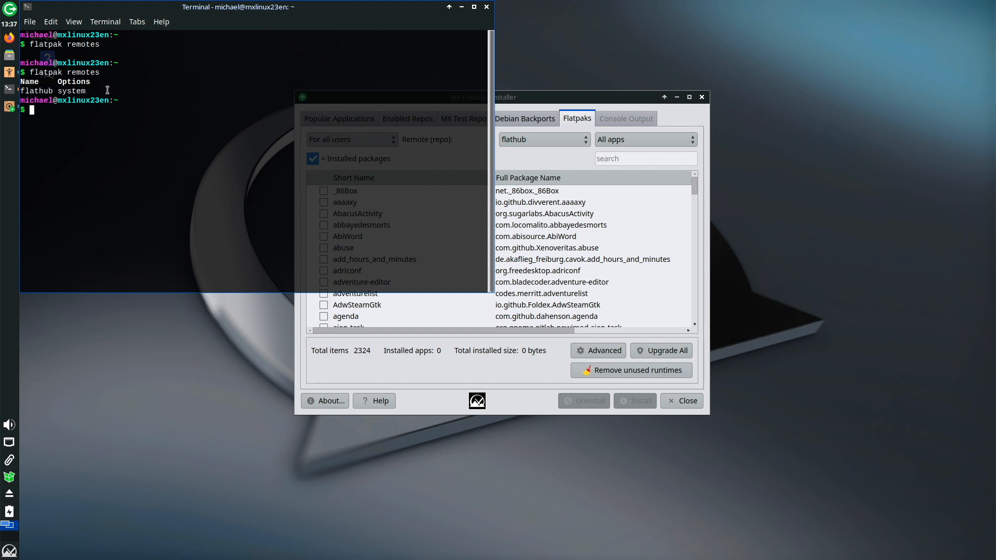
Test flatpak searches for signal, spotify and zoom, then clear the search.
left_click(402, 330)
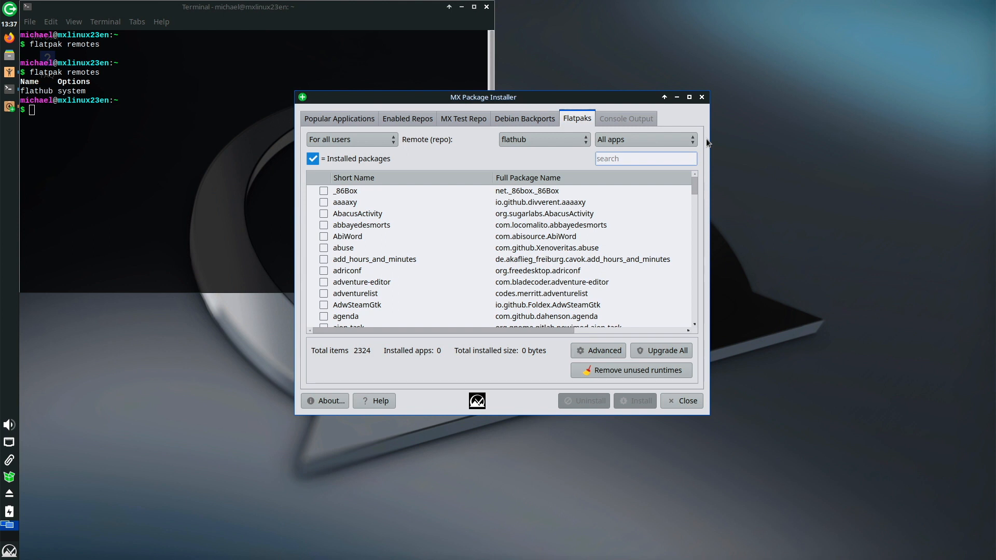
type("signal")
key("BackSpace")
key("BackSpace")
key("BackSpace")
key("BackSpace")
key("BackSpace")
key("BackSpace")
type("spotify")
key("BackSpace")
key("BackSpace")
key("BackSpace")
key("BackSpace")
key("BackSpace")
key("BackSpace")
key("BackSpace")
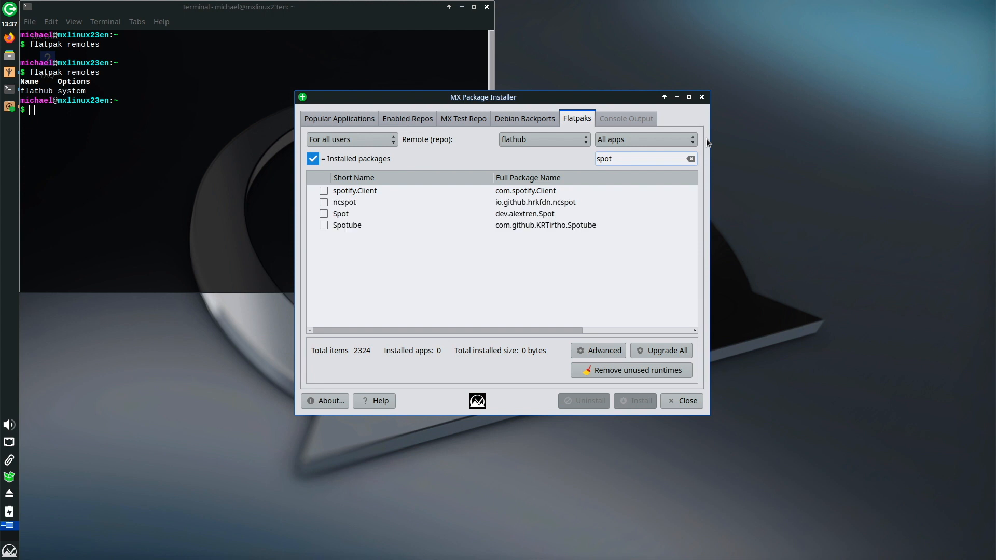
type("zoom")
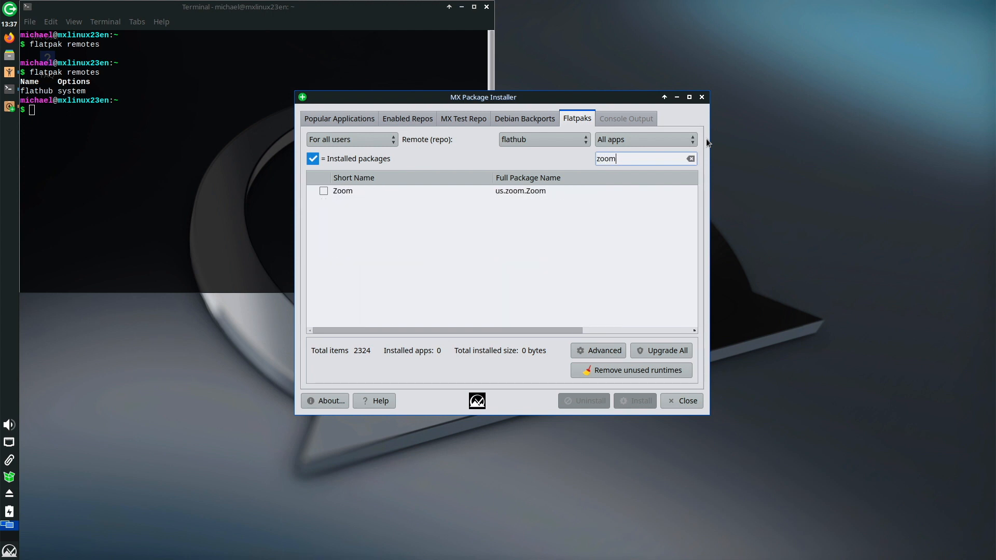
key("BackSpace")
key("BackSpace")
key("BackSpace")
key("BackSpace")
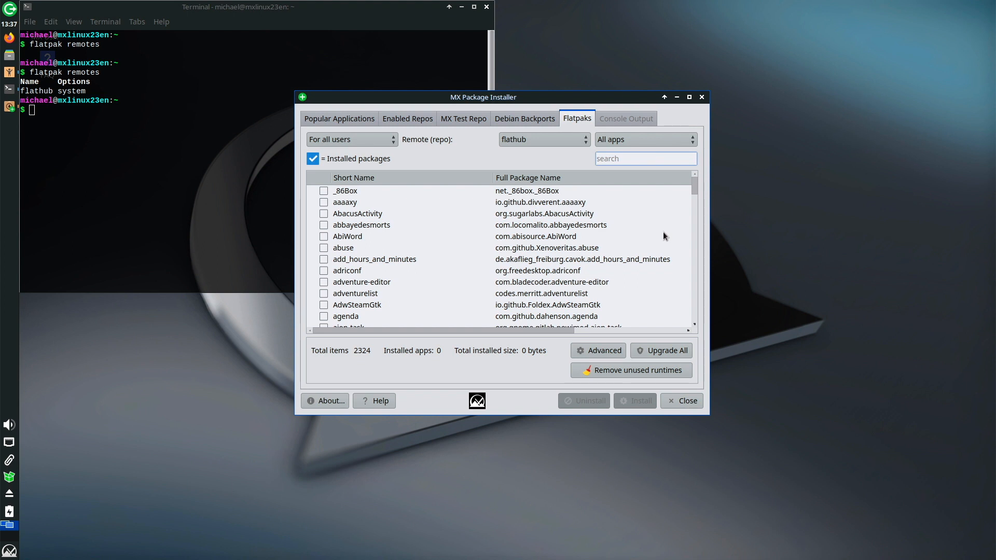
View the Debian Backports, MX Test Repo and Enabled Repos package lists, dismissing the warnings.
left_click(528, 120)
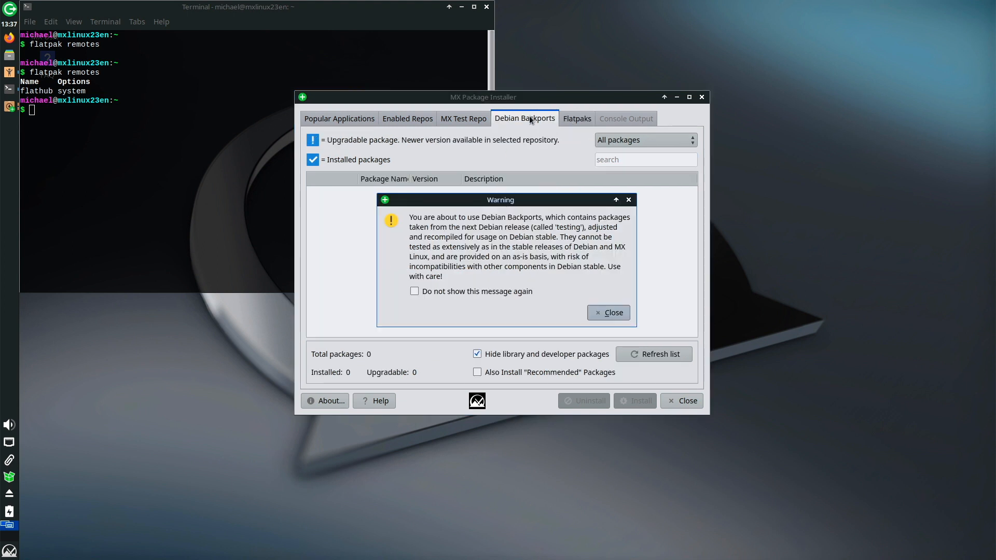
left_click(608, 312)
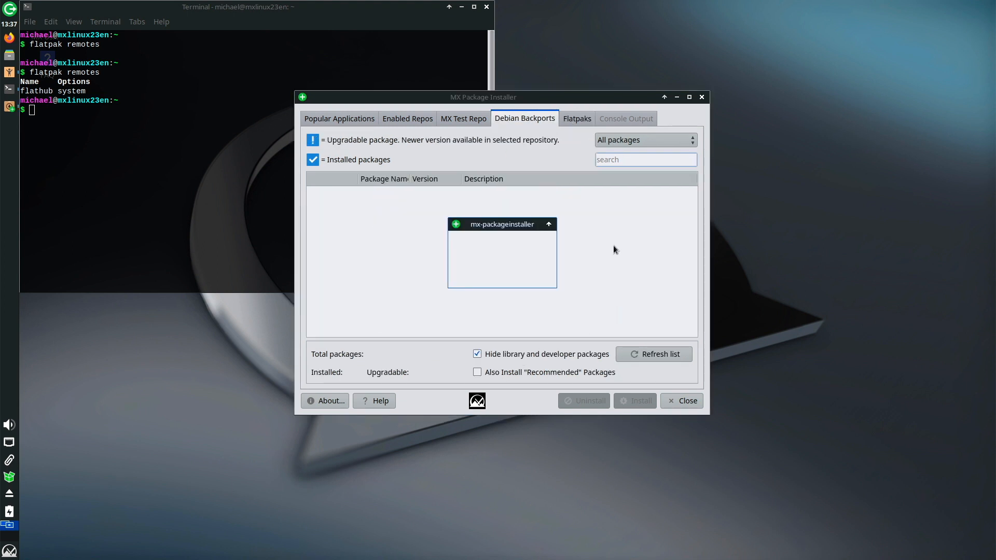
left_click(468, 119)
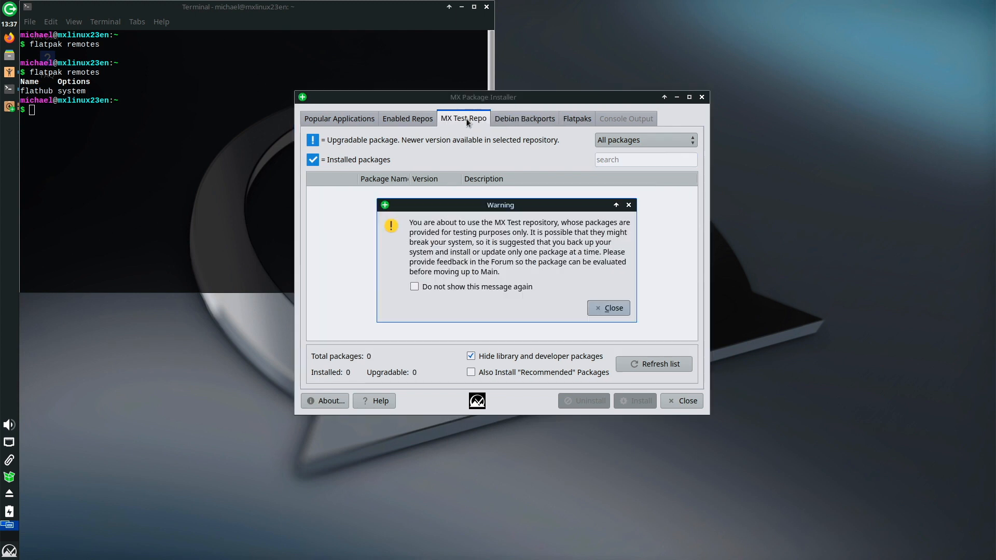
left_click(612, 308)
left_click(412, 119)
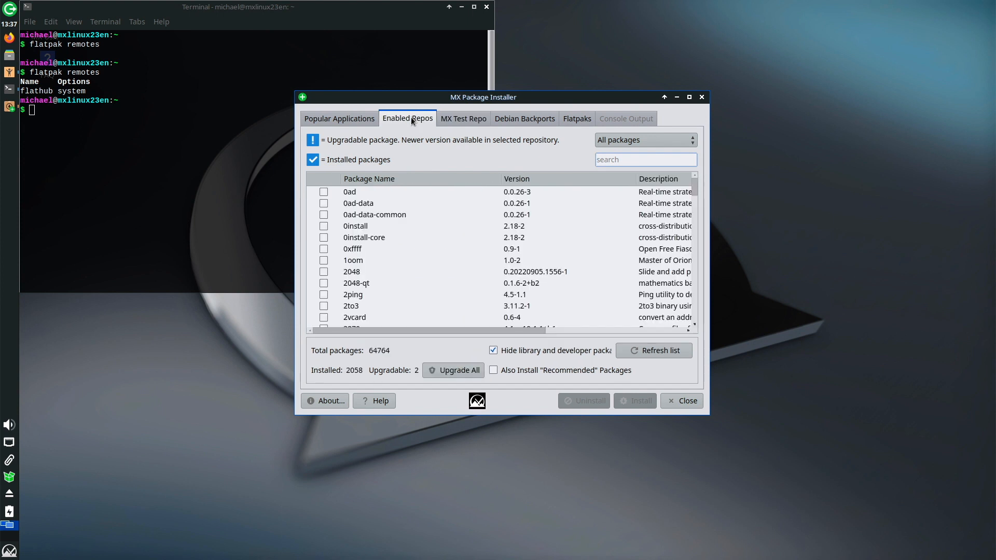
Browse Popular Applications with the Graphics category expanded.
left_click(339, 118)
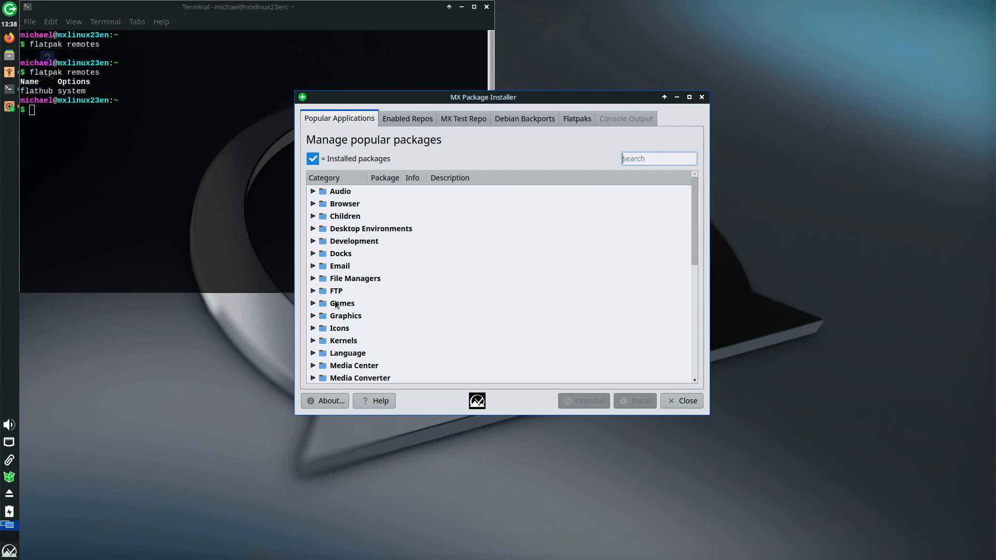
left_click(313, 316)
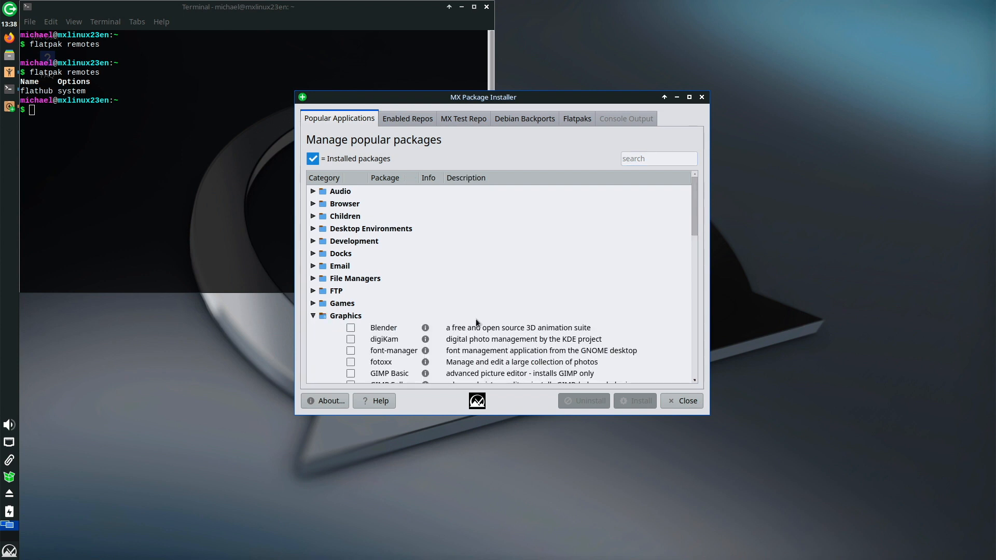
scroll(476, 322, "down", 2)
scroll(476, 322, "down", 4)
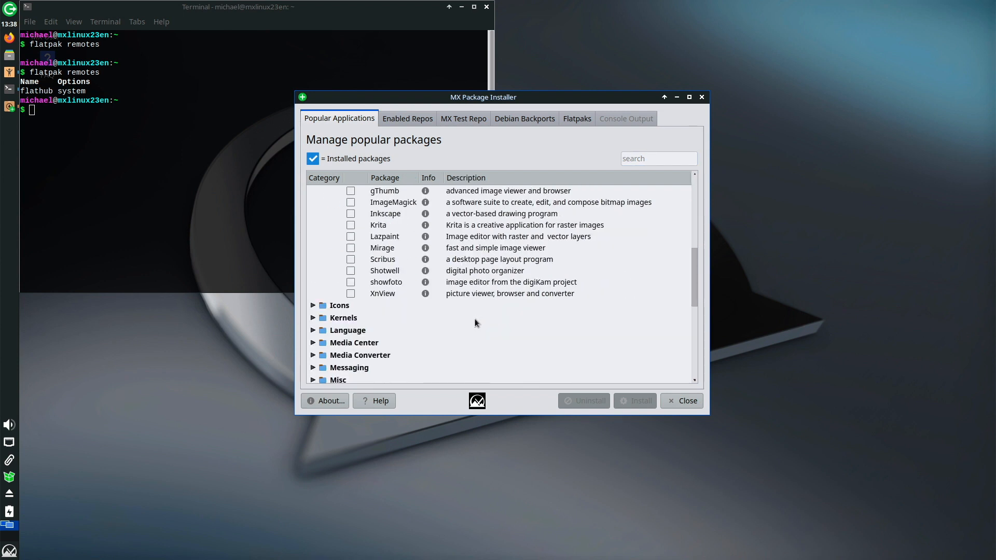
scroll(476, 323, "up", 3)
scroll(476, 321, "down", 8)
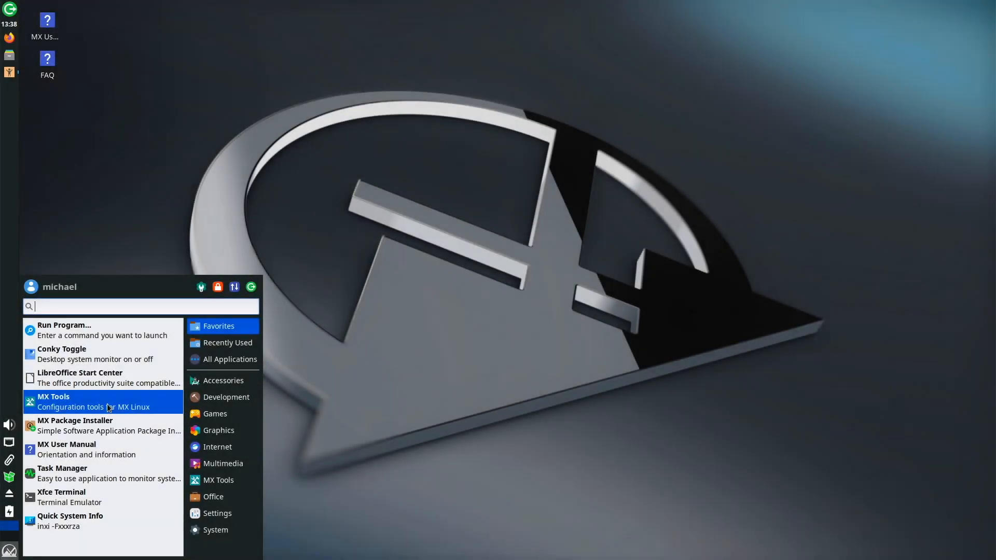
Open MX Snapshot from MX Tools with the admin password, review its settings, and cancel.
left_click(107, 404)
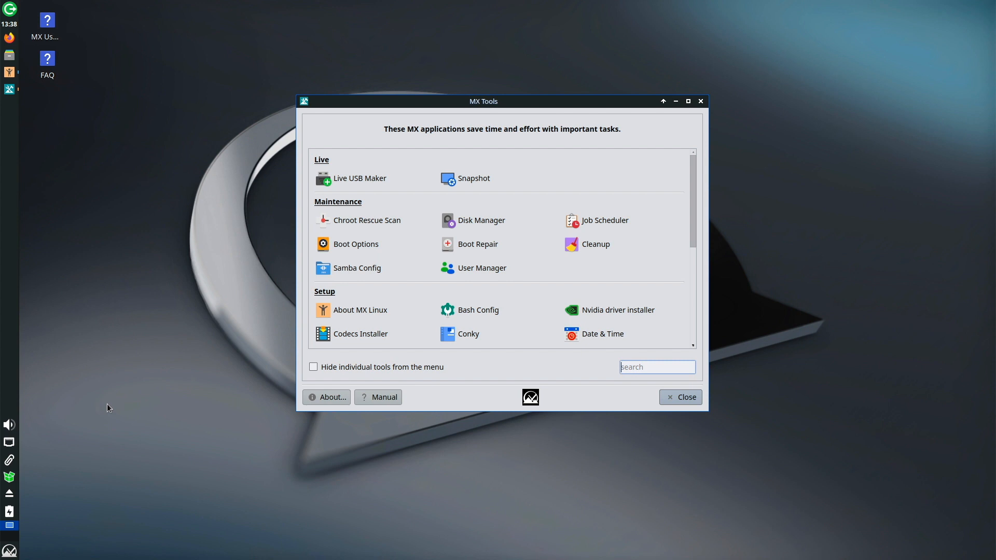
left_click(469, 179)
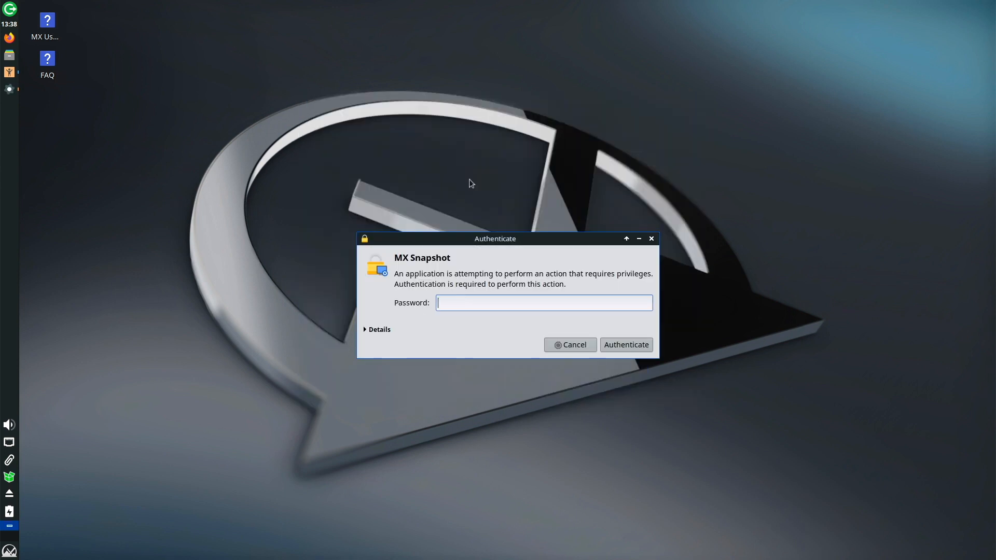
type("••••••")
key("Return")
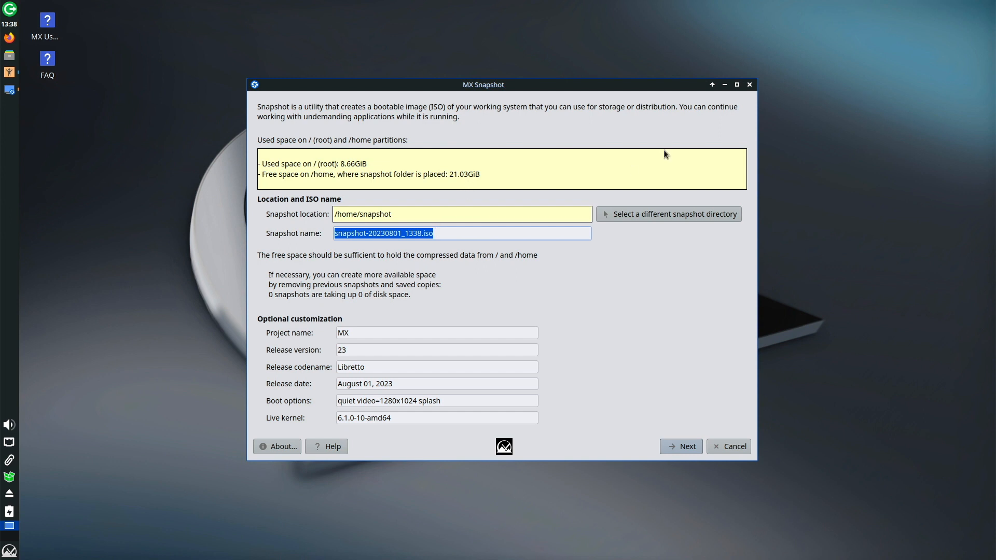
left_click(729, 447)
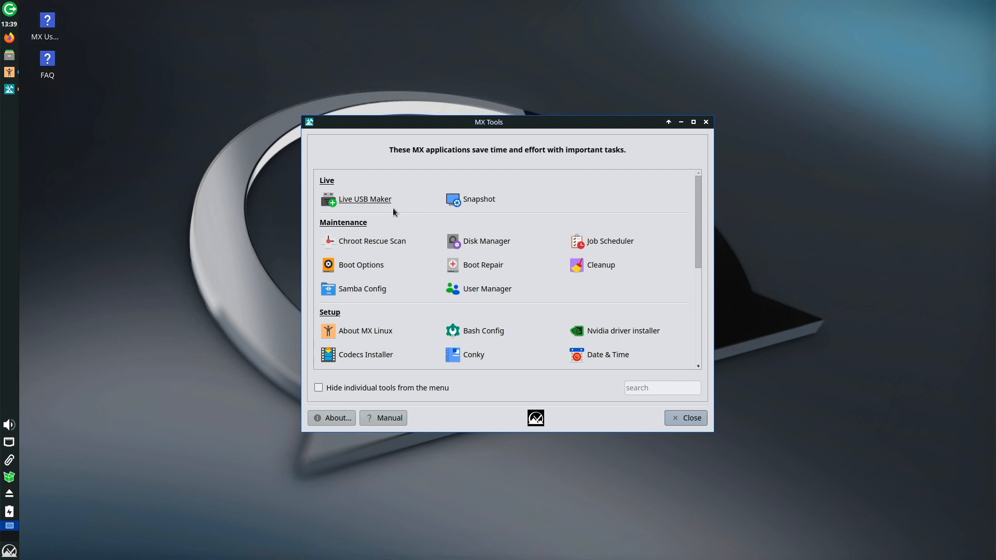
Launch Live USB Maker with the admin password, then start MX Tweak from MX Tools.
left_click(375, 199)
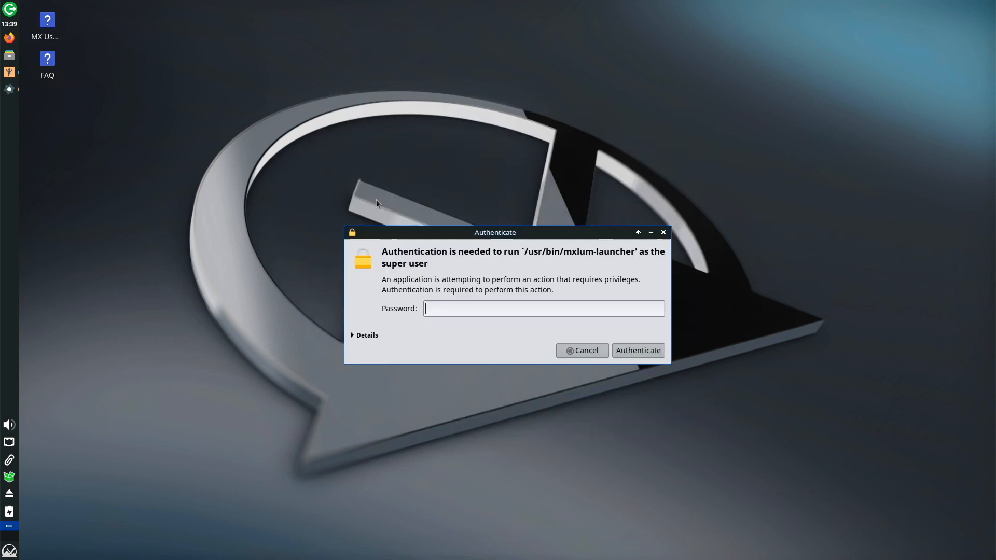
type("•••••••••")
key("Return")
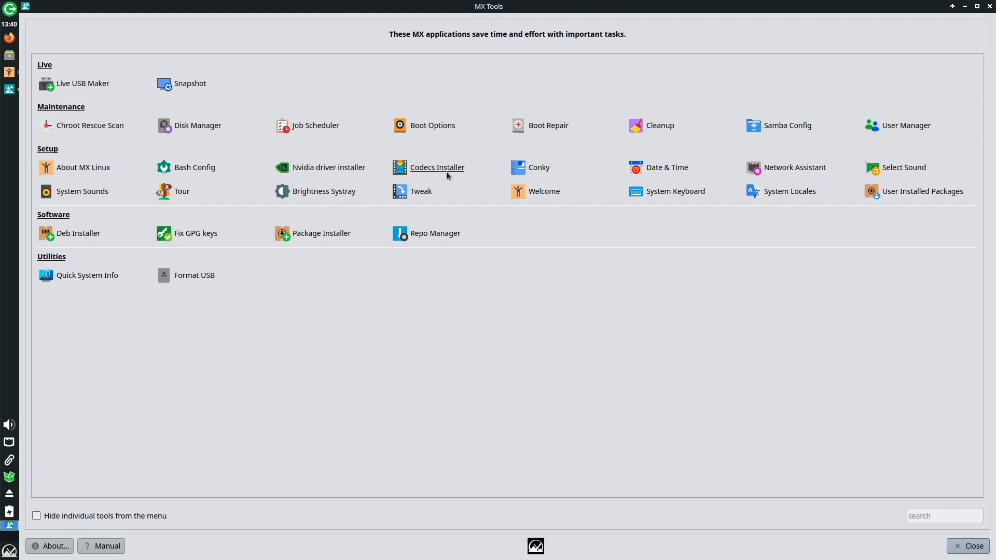
left_click(428, 197)
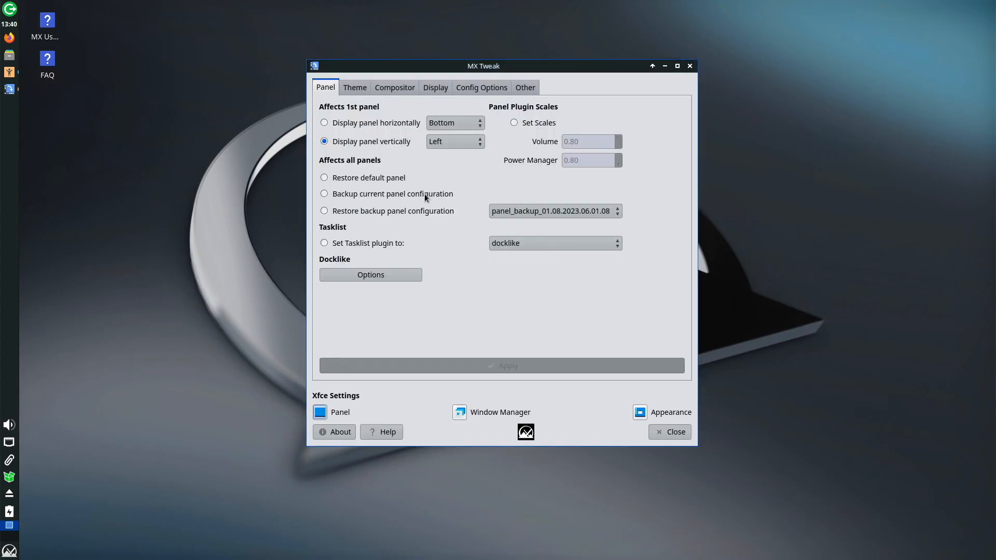
left_click(354, 125)
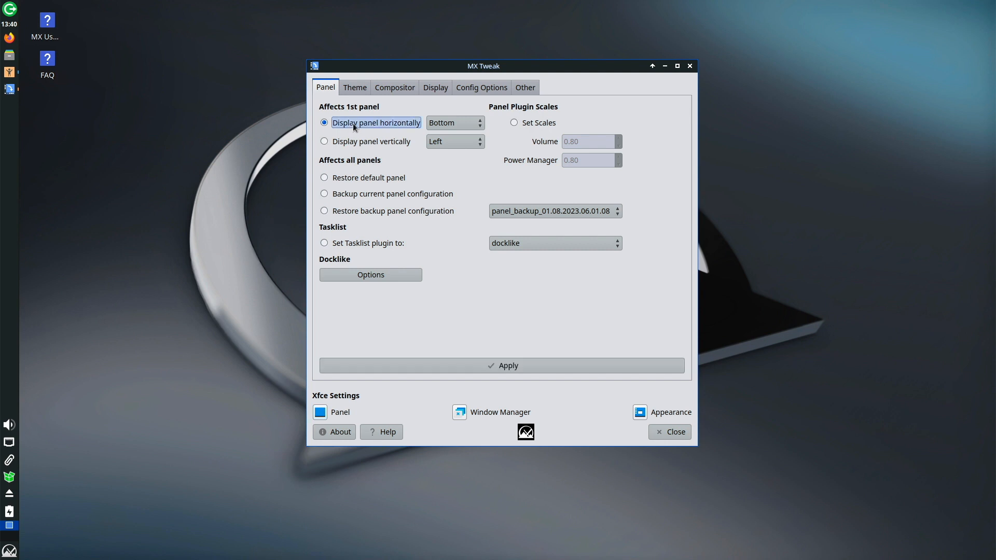
left_click(580, 365)
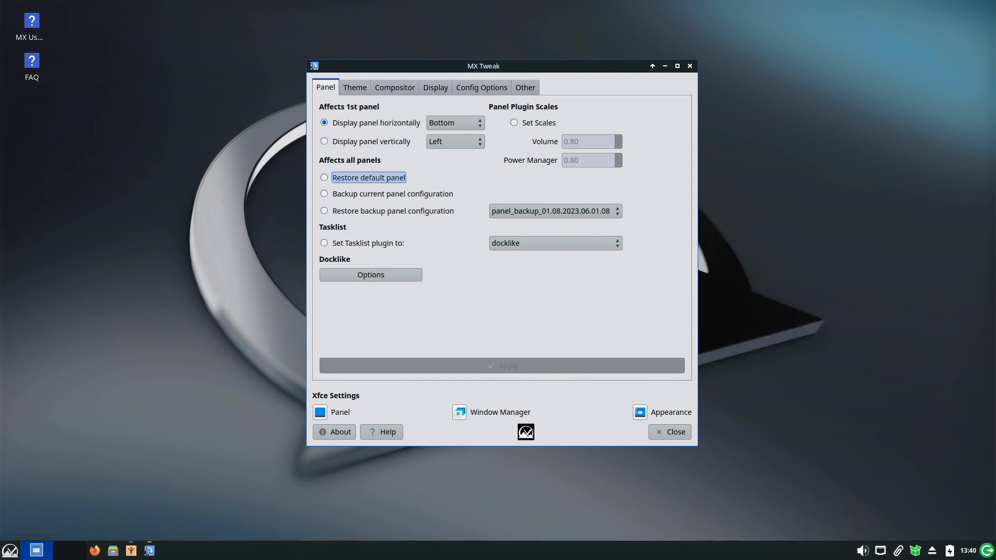
left_click(324, 141)
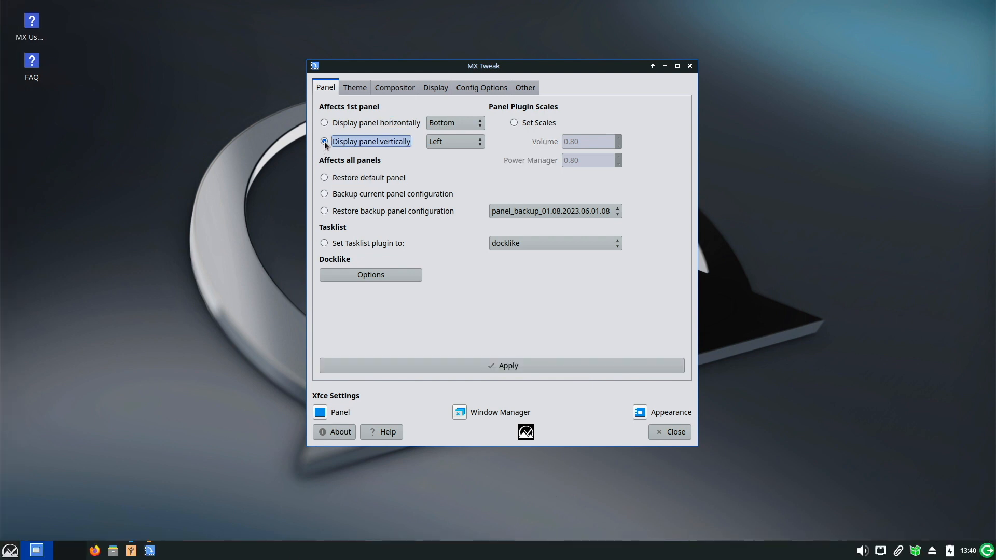
left_click(555, 363)
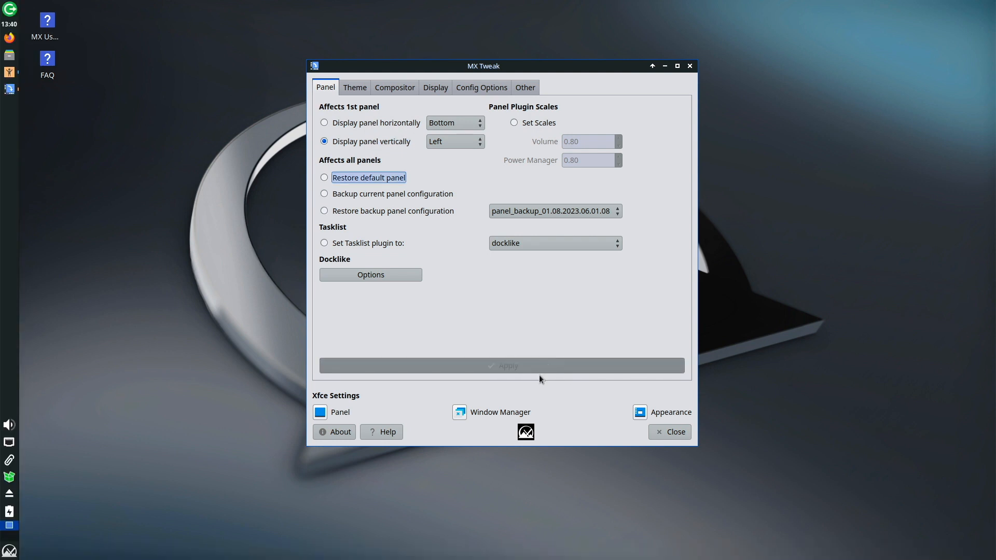
Show MX Tweak's Theme settings beside a Thunar file manager window, side by side.
left_click(355, 89)
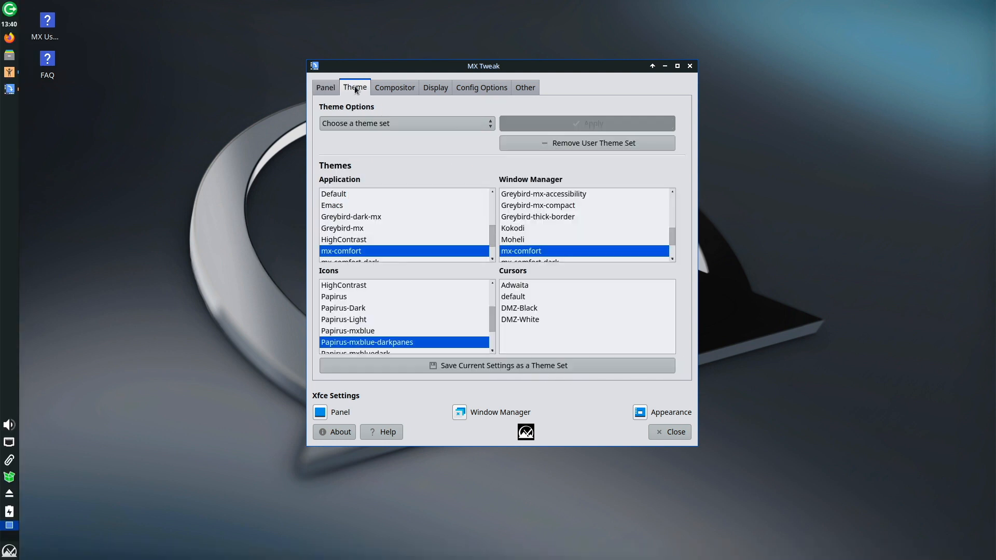
left_click(9, 55)
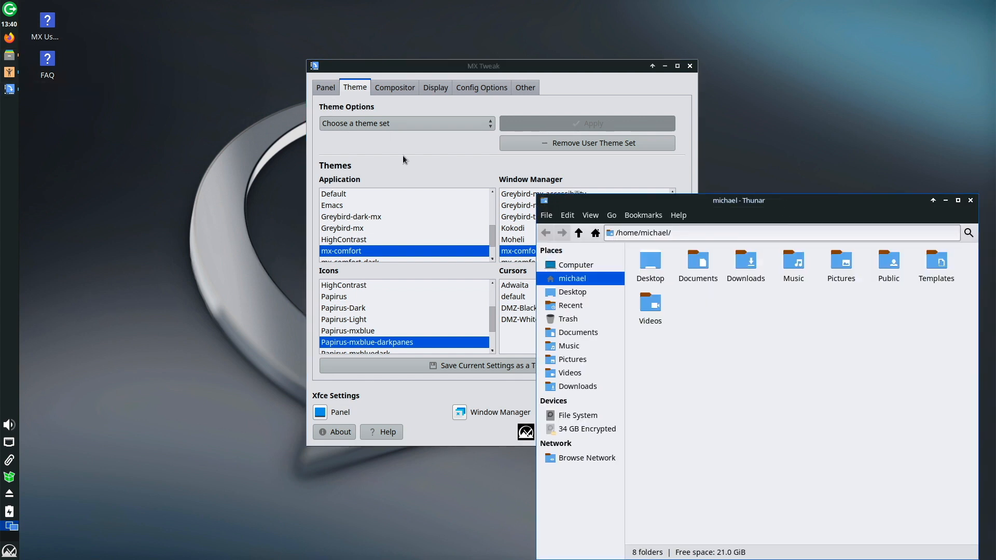
left_click_drag(780, 209, 285, 125)
left_click(597, 71)
left_click_drag(597, 71, 826, 74)
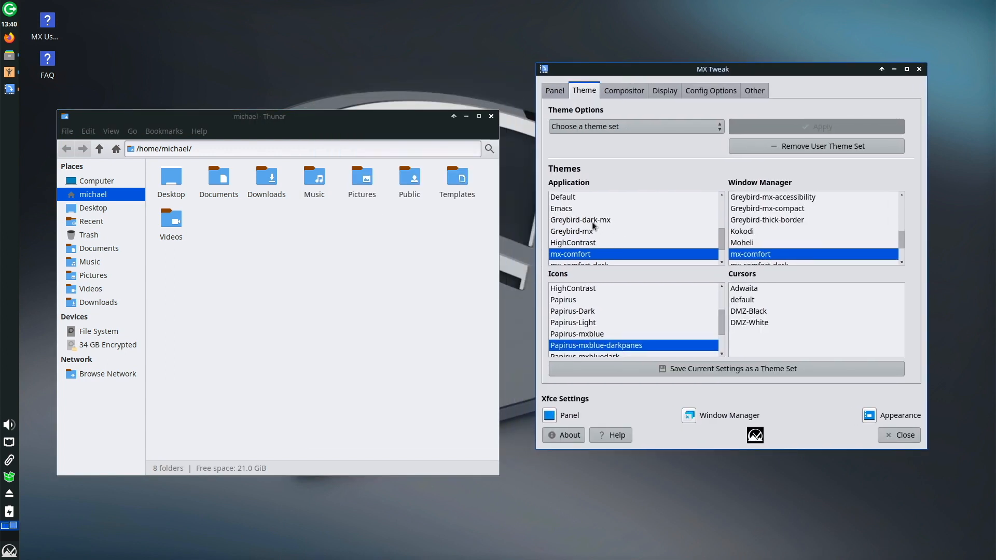
Try the Greybird-dark-mx and mx-comfort-dark application themes, then return to mx-comfort.
left_click(597, 220)
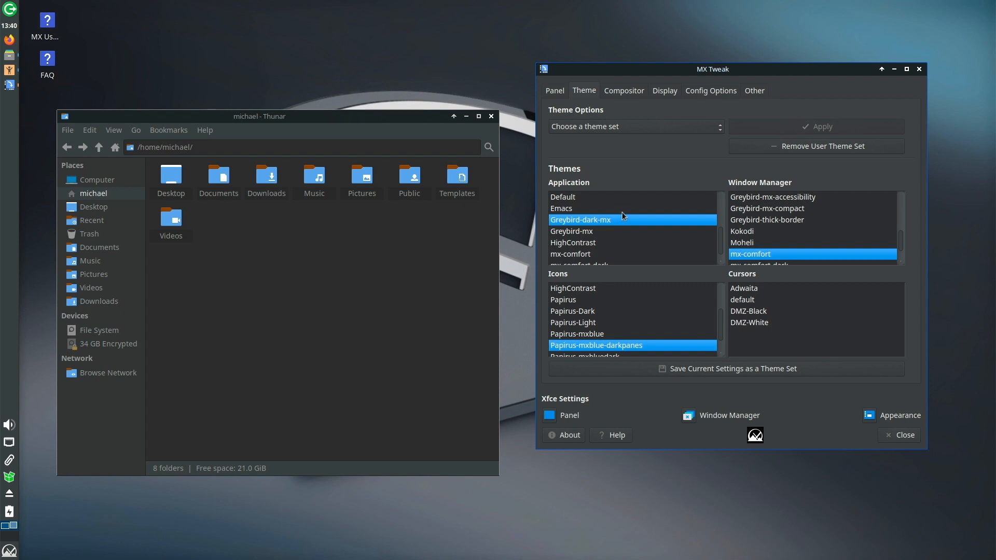
scroll(609, 252, "down", 1)
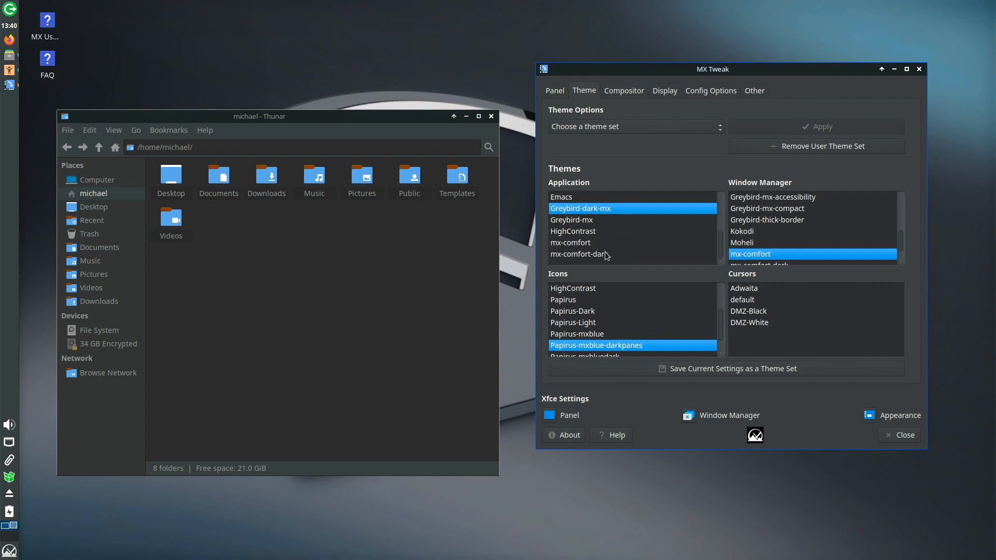
left_click(593, 255)
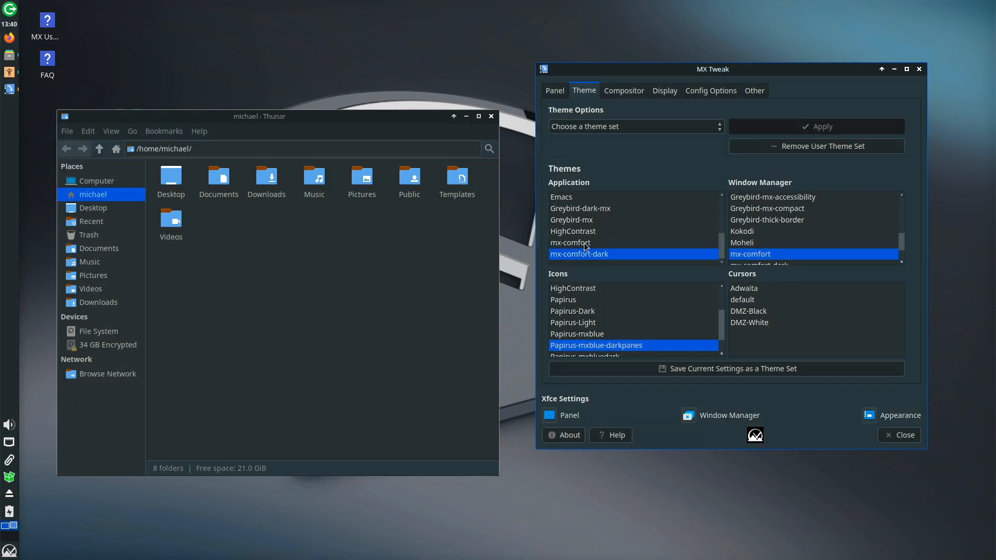
left_click(584, 243)
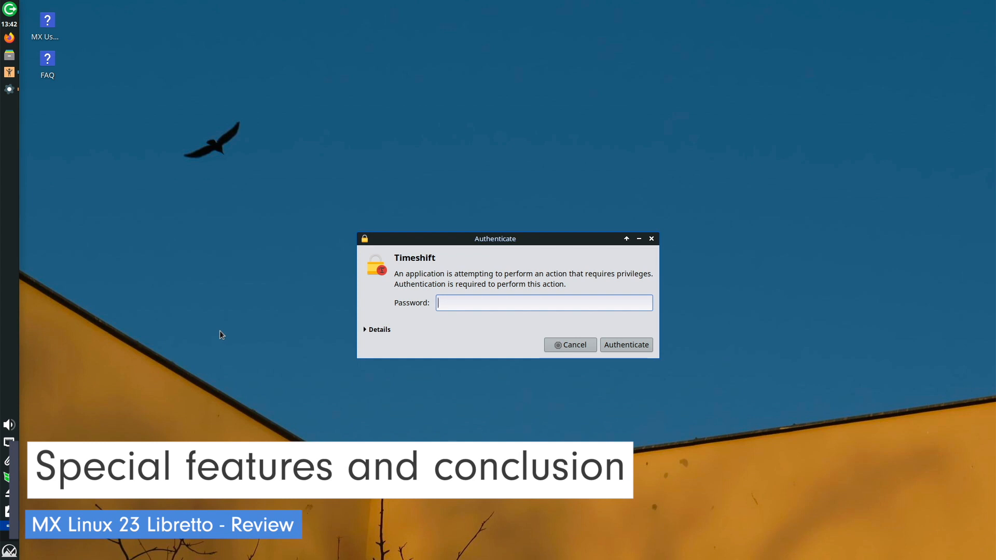
Enter the administrator password so Timeshift opens its Setup Wizard.
type("****")
key("Return")
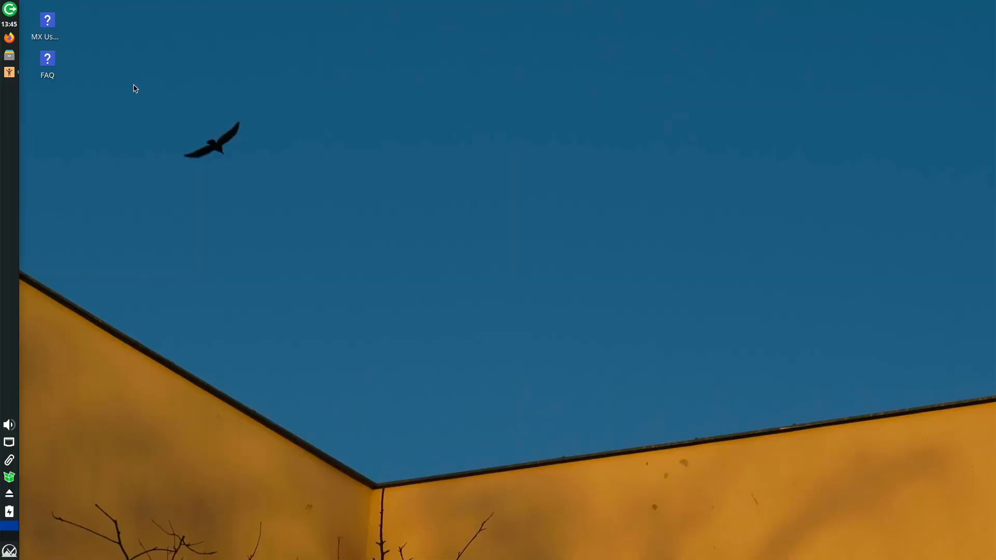
Open the home folder, start LibreOffice Writer and apply the Tabbed interface to all programs.
left_click(13, 57)
left_click(10, 551)
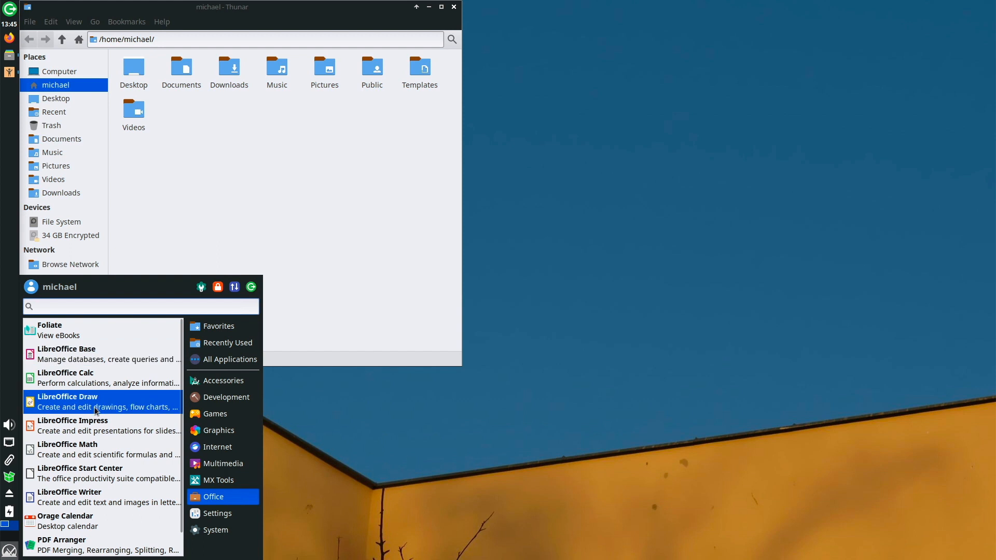
left_click(90, 494)
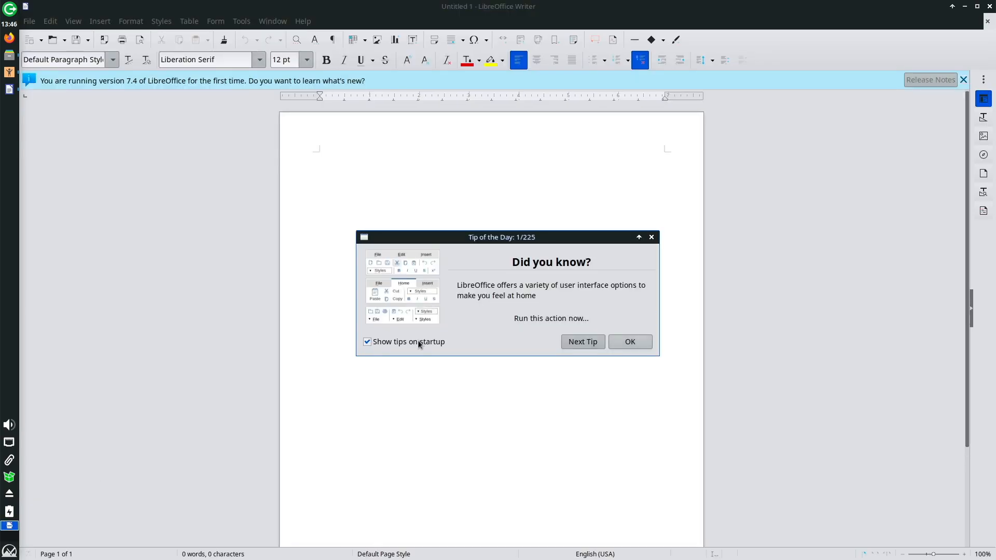
left_click(519, 318)
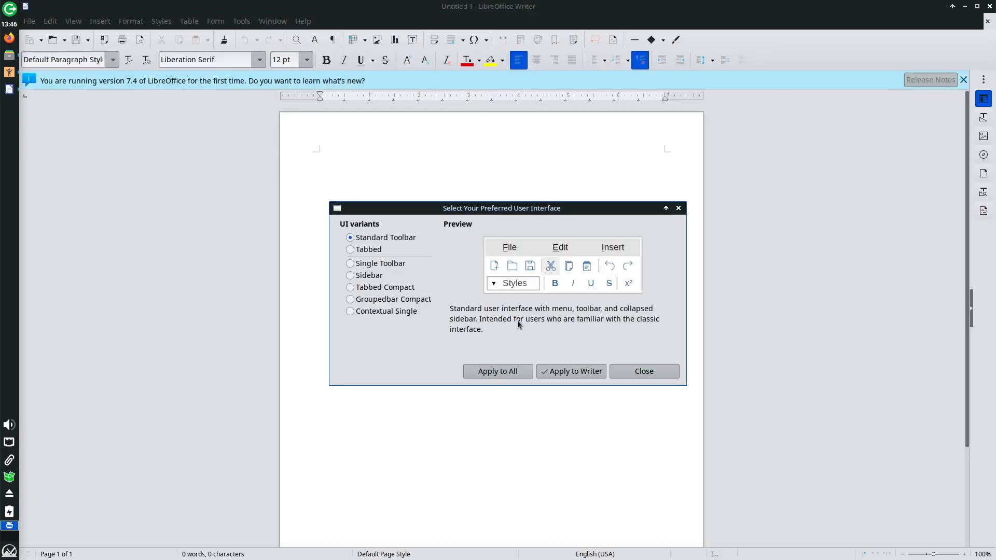
left_click(368, 249)
left_click(513, 371)
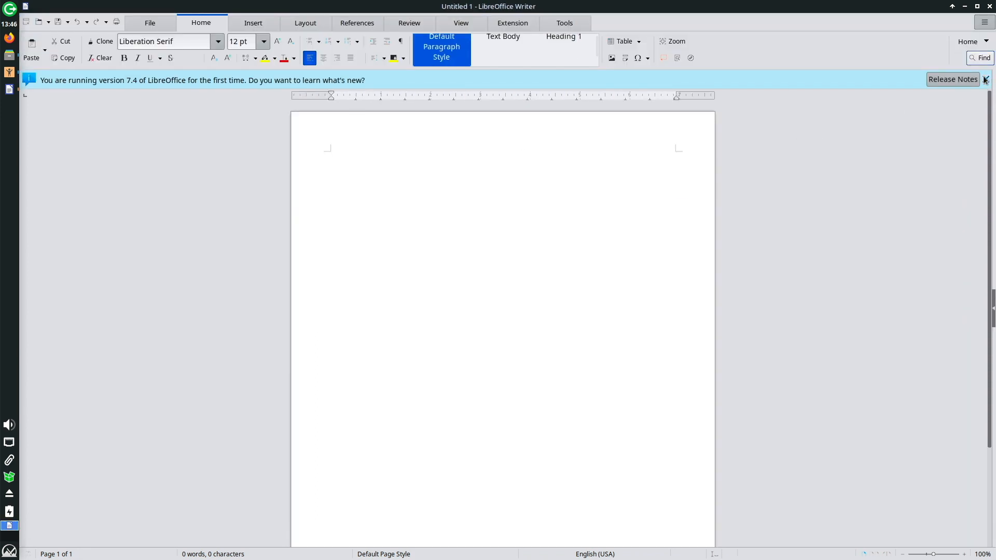
View the About LibreOffice information, close Writer, and centre the home-folder window.
left_click(985, 79)
left_click(984, 22)
left_click(984, 29)
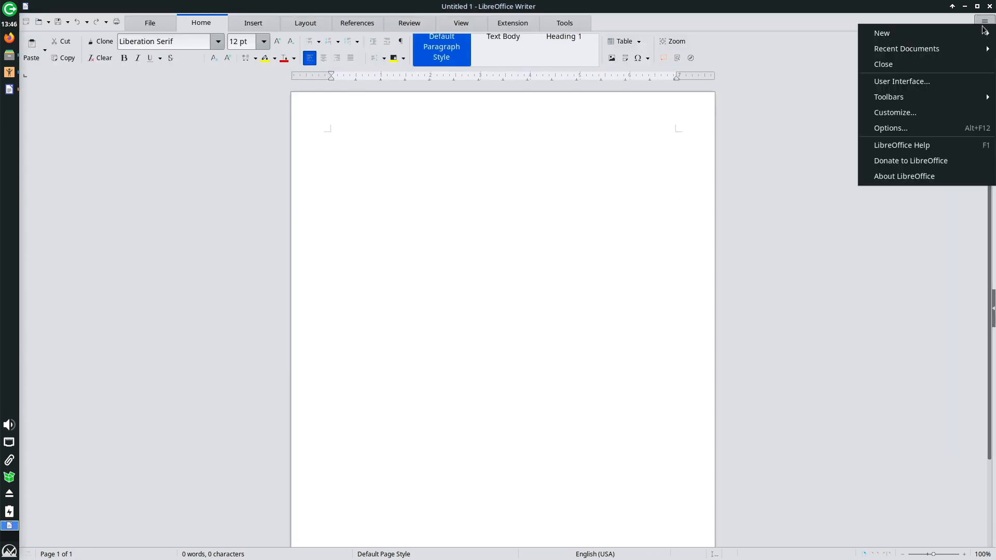
left_click(912, 182)
left_click(704, 422)
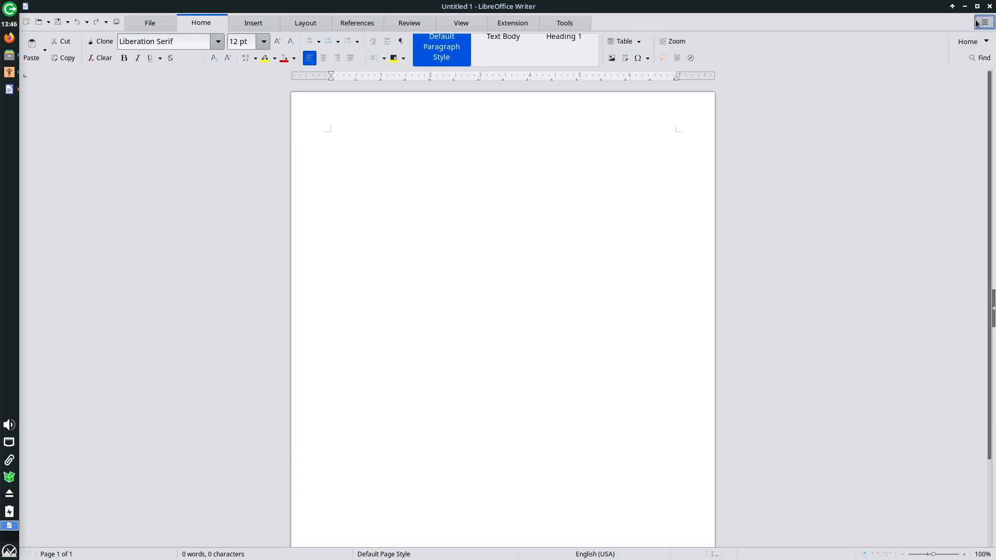
left_click(988, 6)
left_click_drag(218, 9, 472, 90)
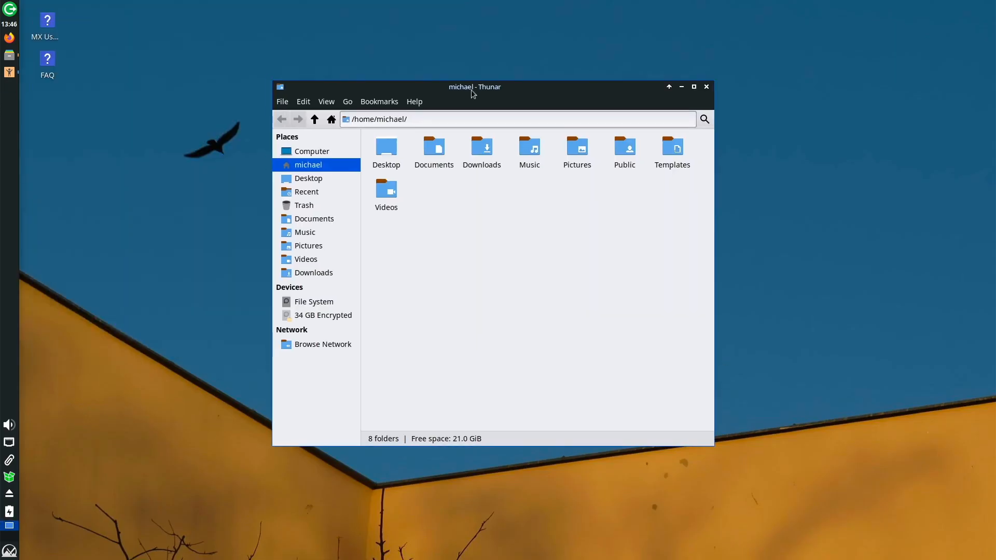
Start MX Updater's full upgrade with the password and confirm upgrading firefox and formatusb.
left_click(8, 478)
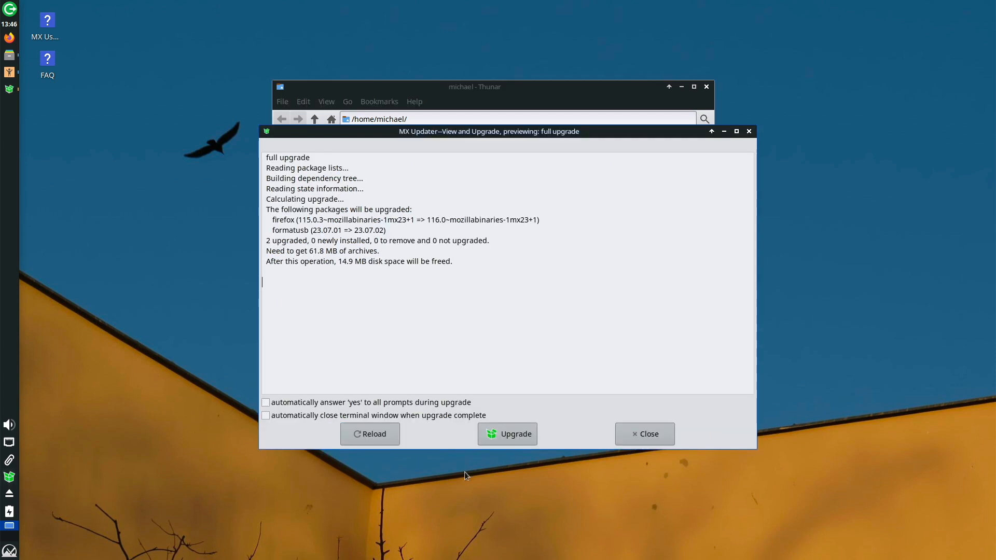
left_click(515, 436)
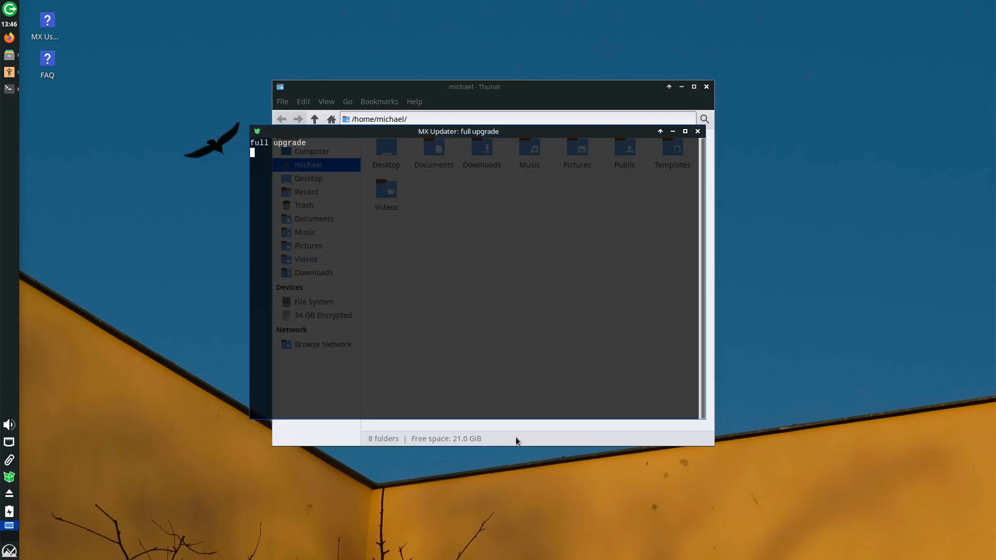
type("••••••")
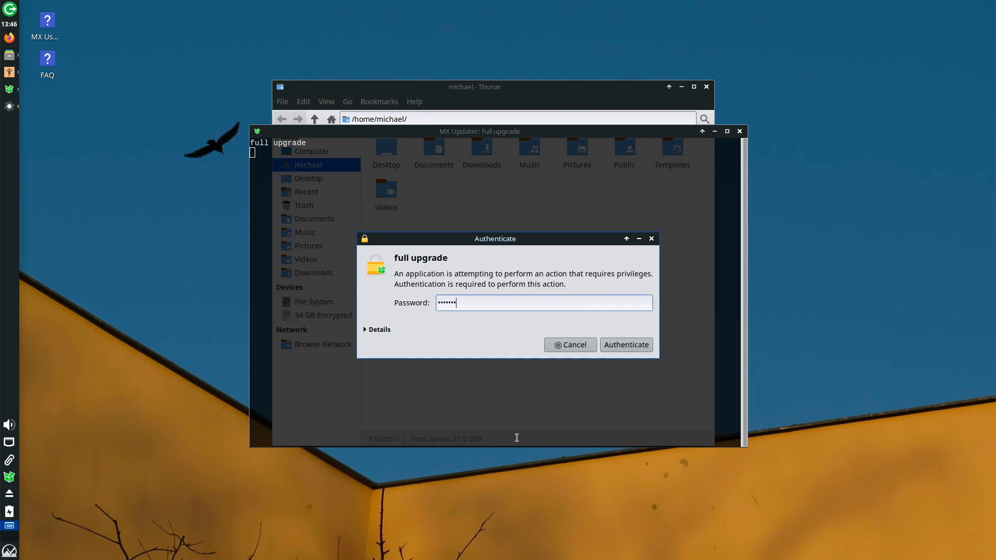
key("Return")
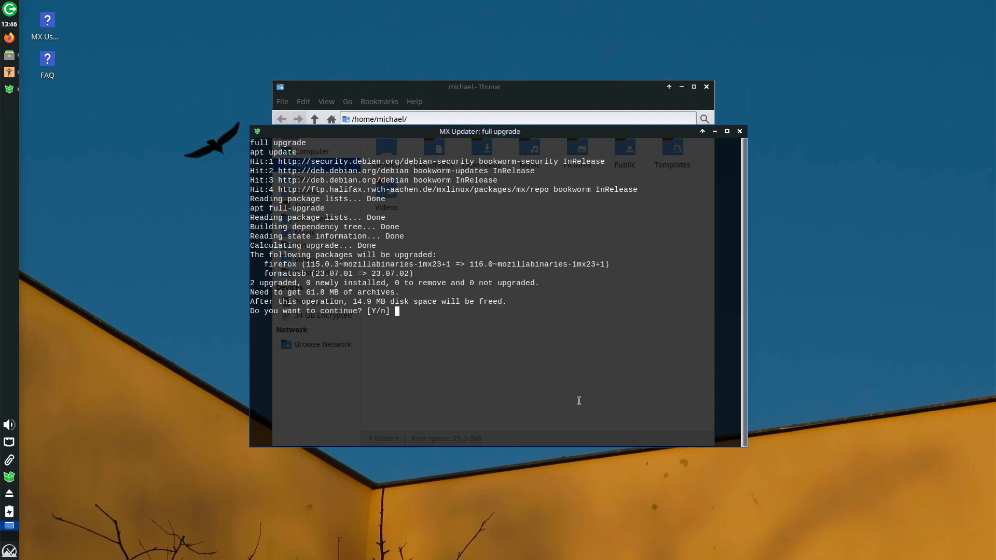
key("Return")
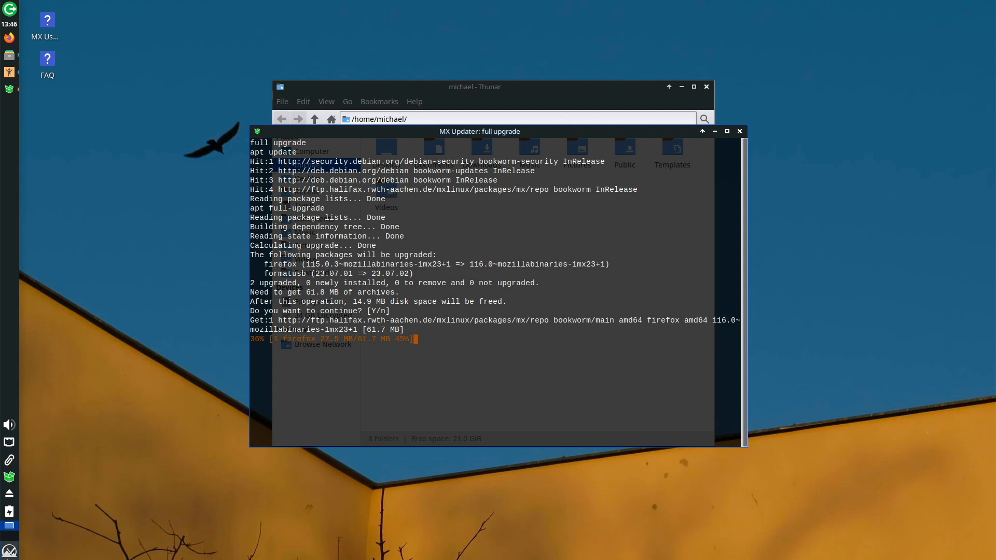
left_click(8, 552)
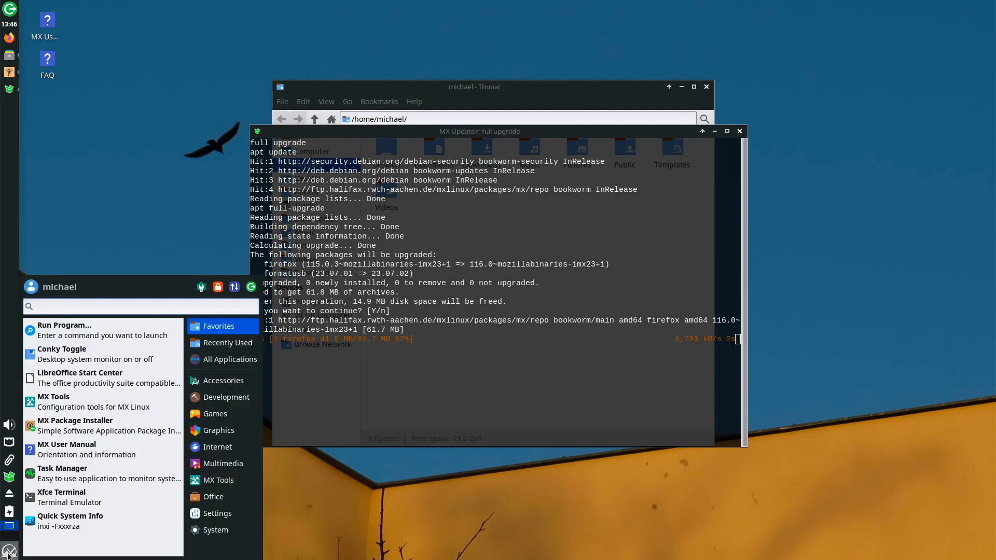
Open the MX User Manual and jump to section 1.2 About MX Linux.
left_click(72, 452)
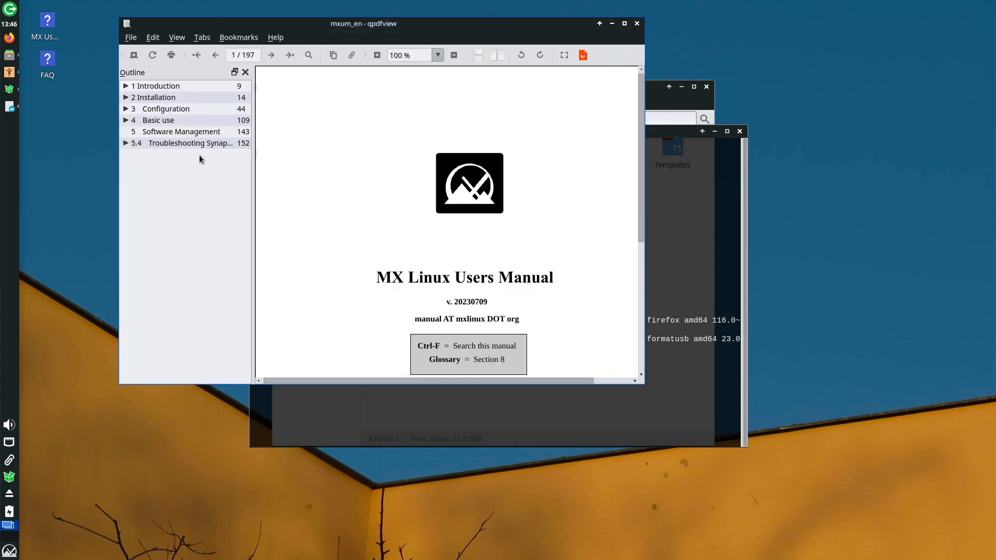
left_click(125, 86)
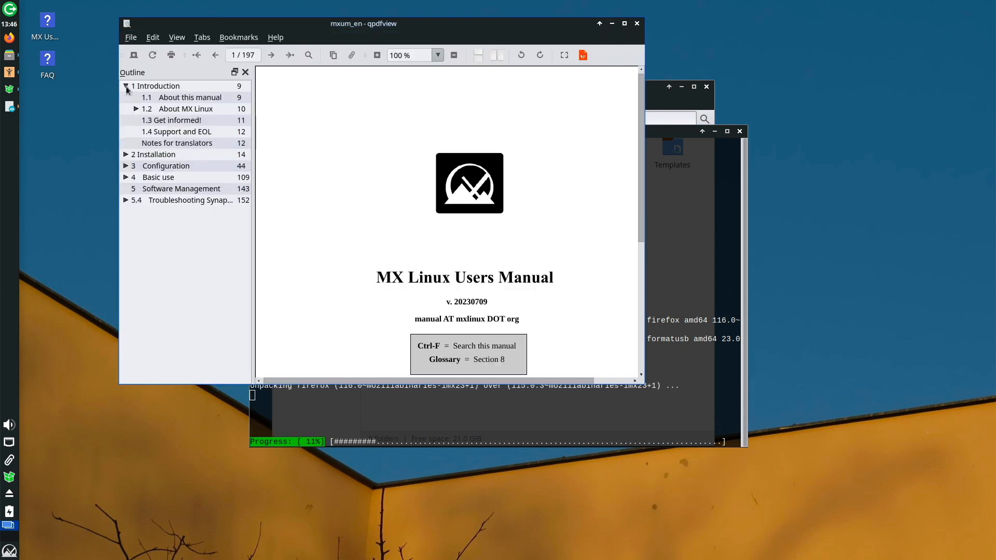
left_click(170, 109)
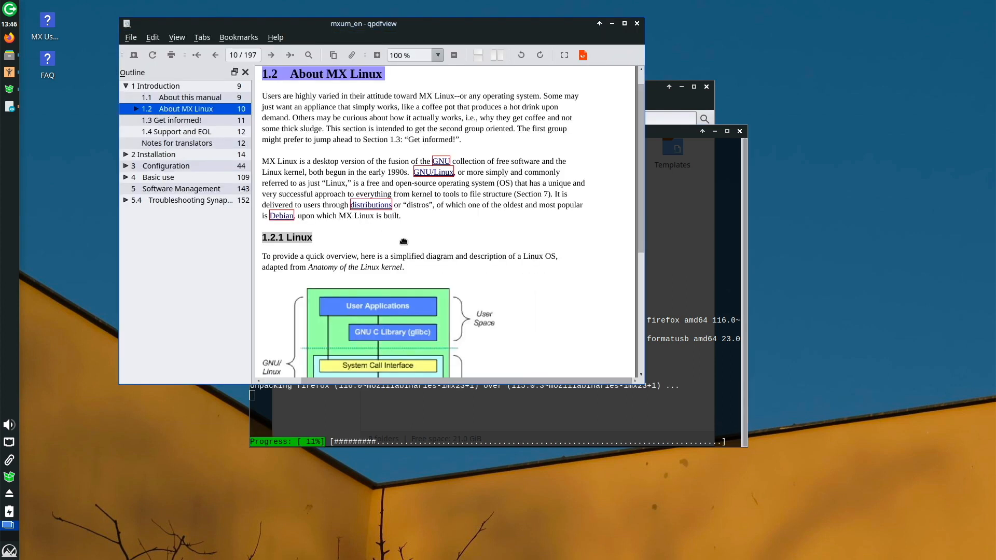
scroll(404, 242, "down", 1)
scroll(403, 242, "down", 20)
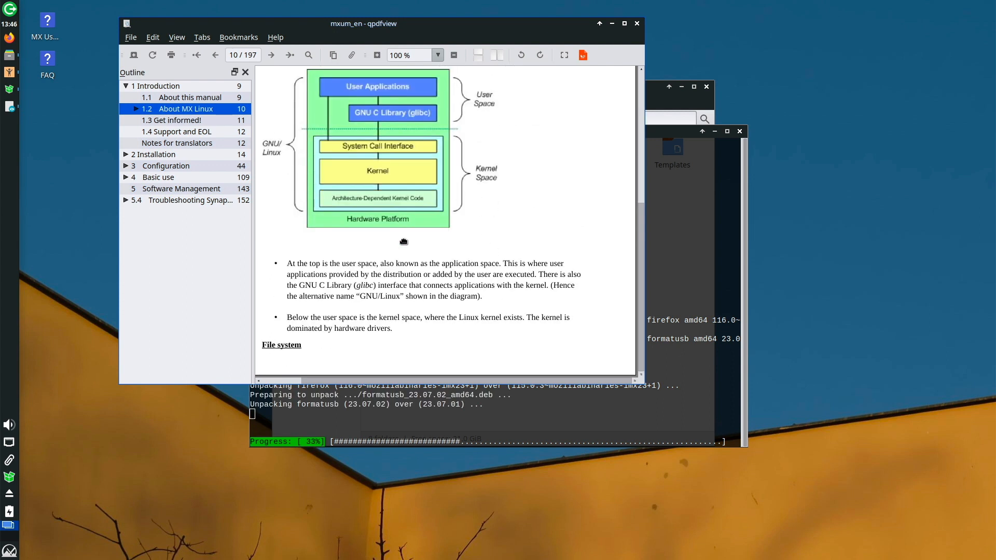
scroll(404, 241, "down", 15)
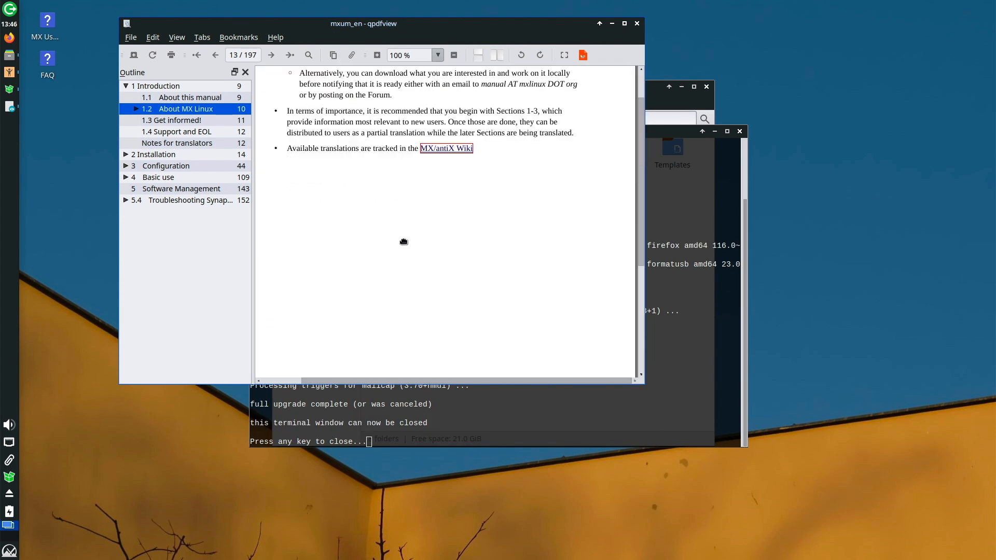
Go to section 3.5 File Management, then open the FAQ document from the desktop.
left_click(126, 166)
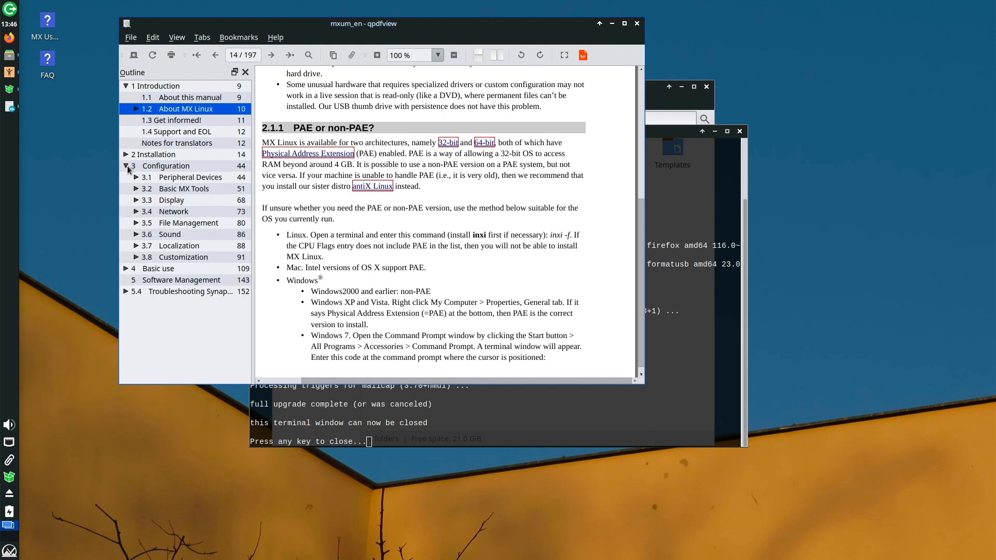
left_click(187, 224)
scroll(352, 225, "down", 15)
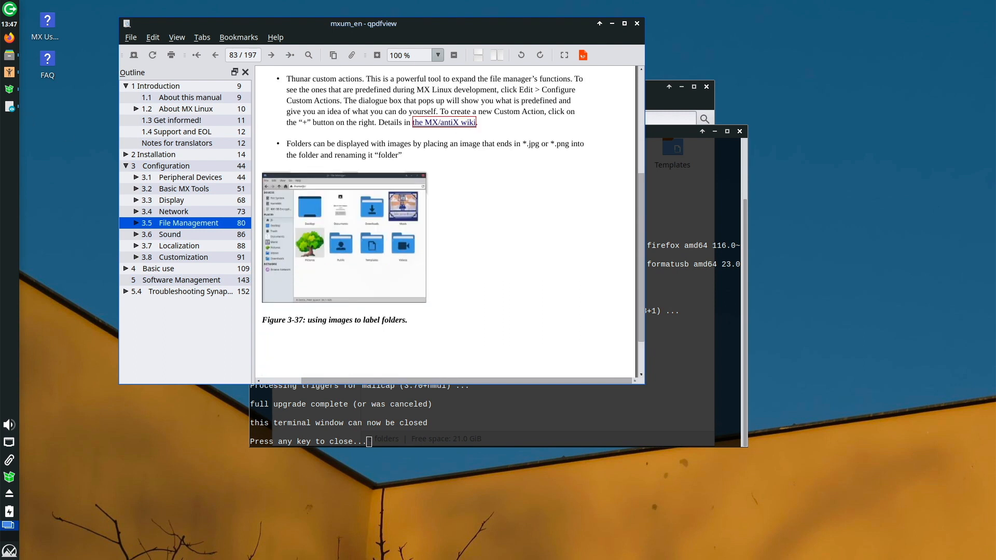
left_click(48, 62)
double_click(49, 62)
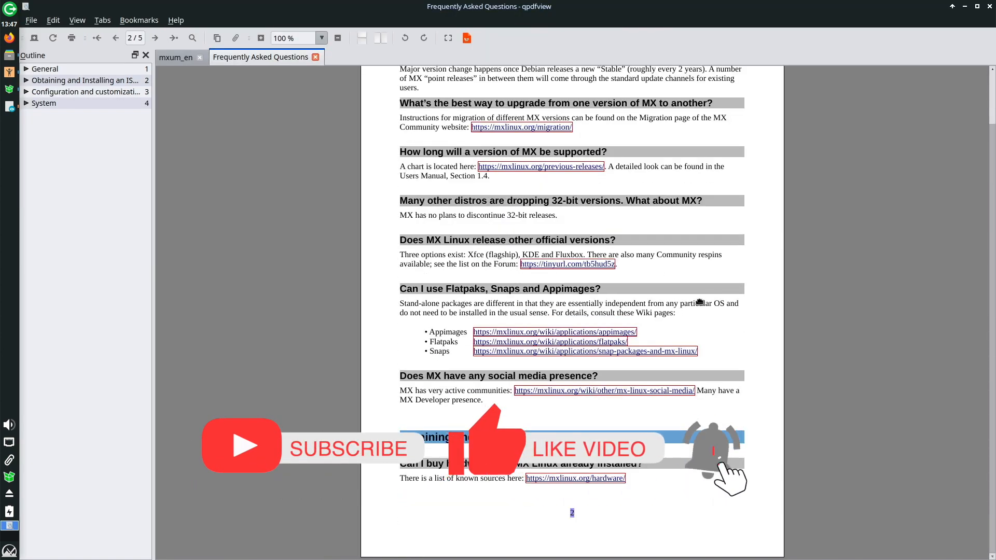
Scroll through the FAQ, then close qpdfview, the finished upgrade terminal and the home folder.
scroll(700, 302, "down", 15)
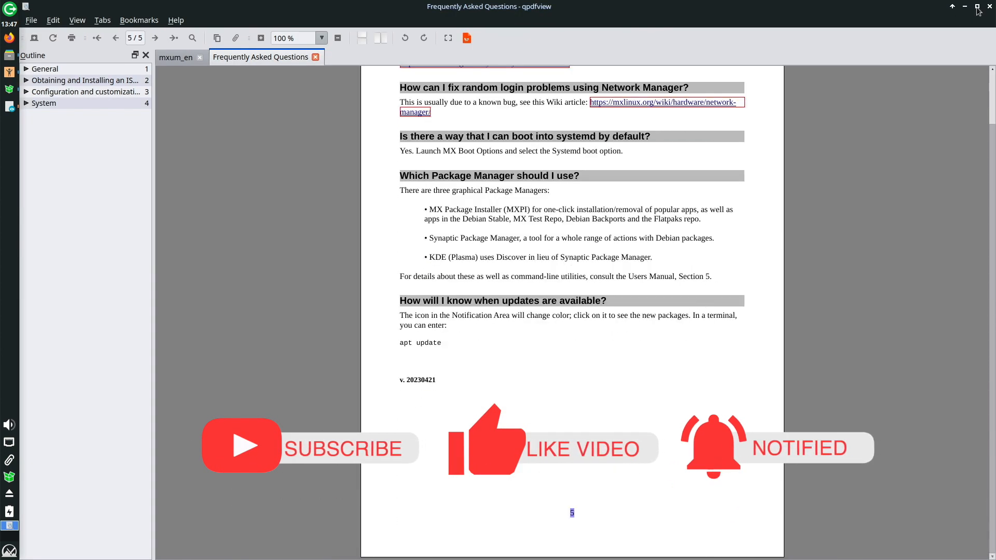
left_click(990, 7)
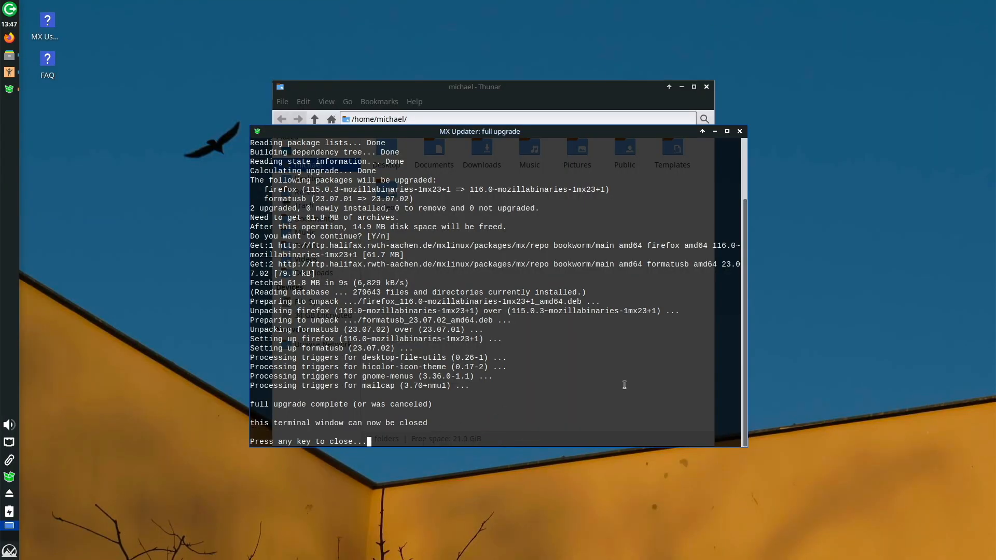
key("Return")
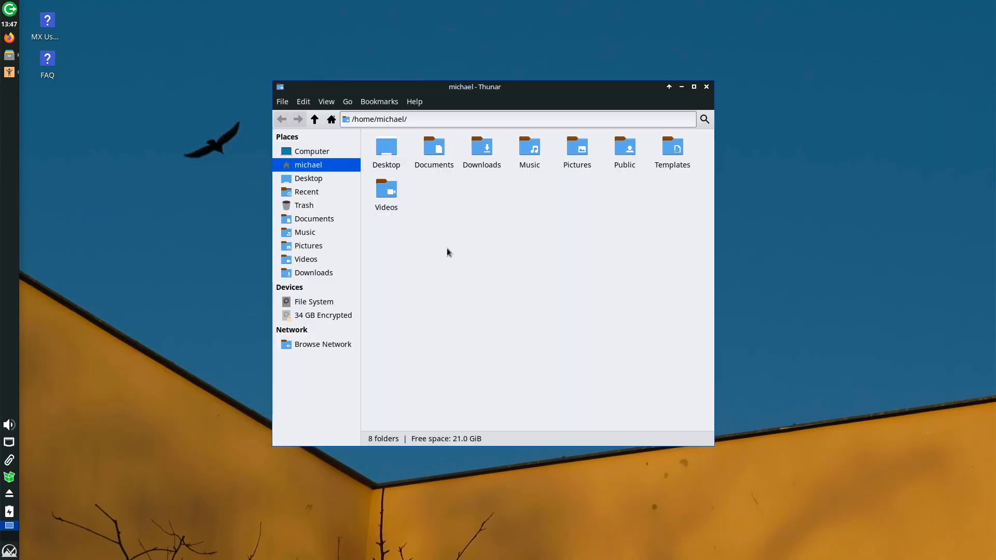
left_click(708, 87)
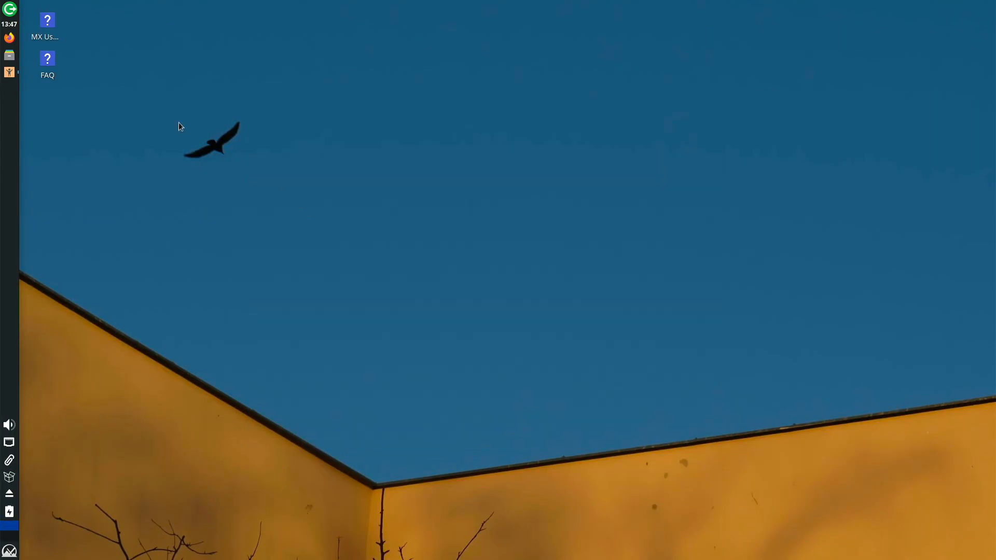